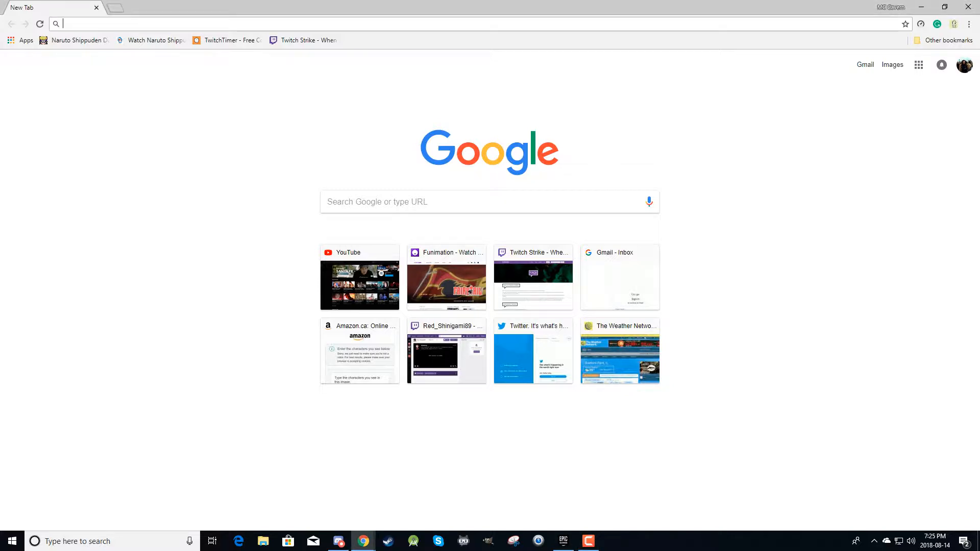
Load streamlabs.com/chatbot in Chrome's address bar
text(streamlabs.)
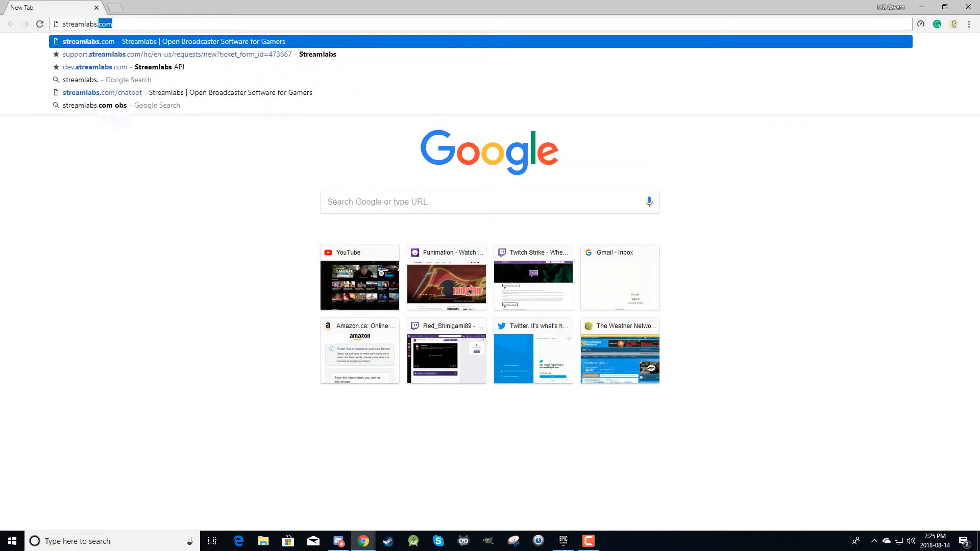
text(com/chat)
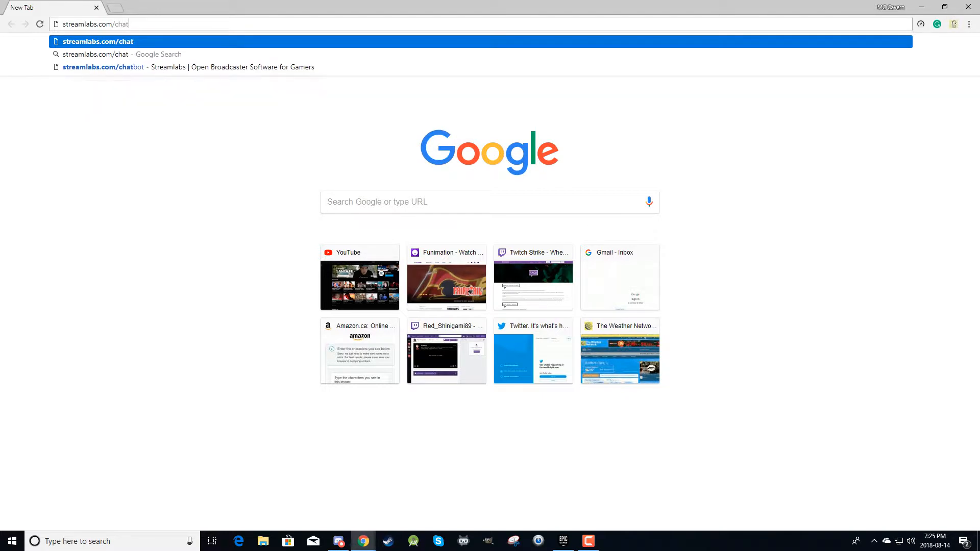
text(bot)
key(Return)
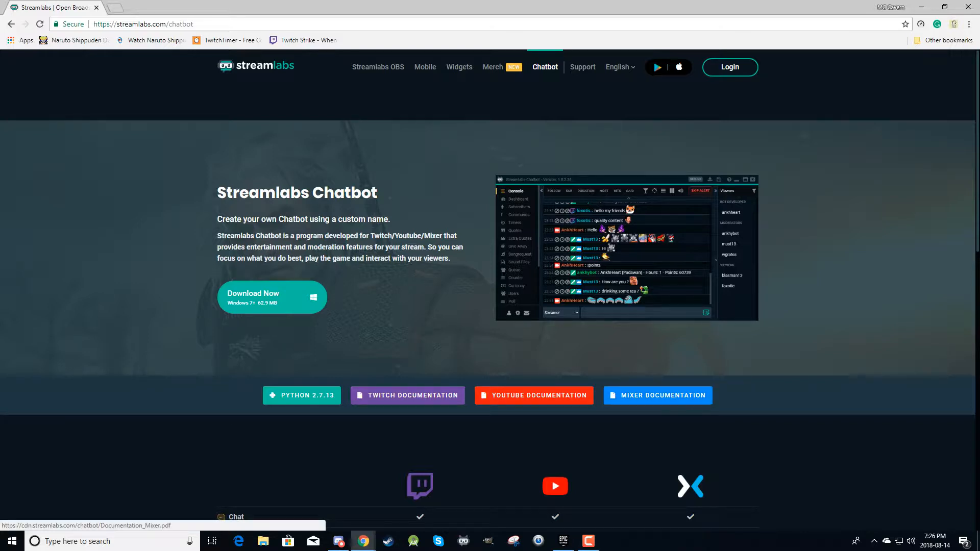
Review the Twitch, YouTube and Mixer feature table, then bring up File Explorer's Streamlabs search of Downloads
scroll(490, 290, down, 5)
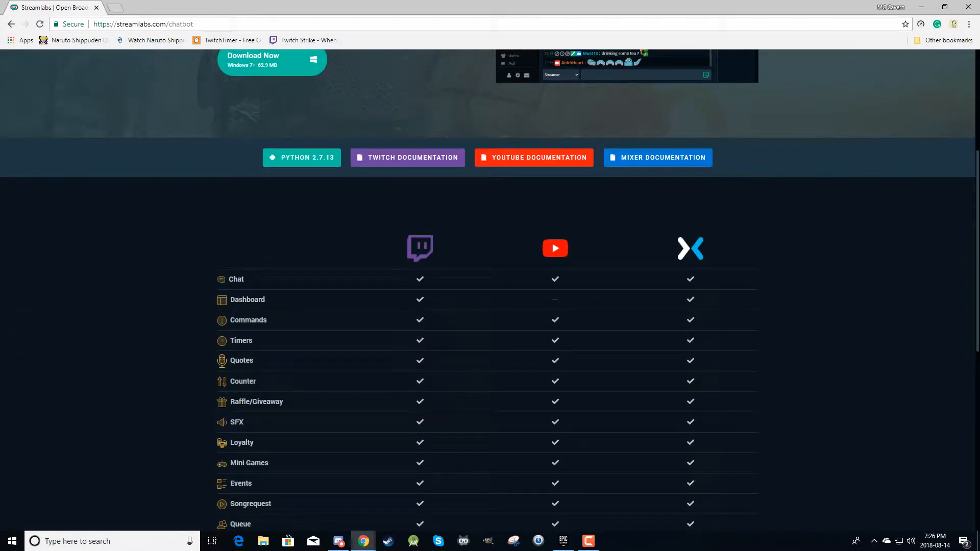
scroll(490, 290, down, 1)
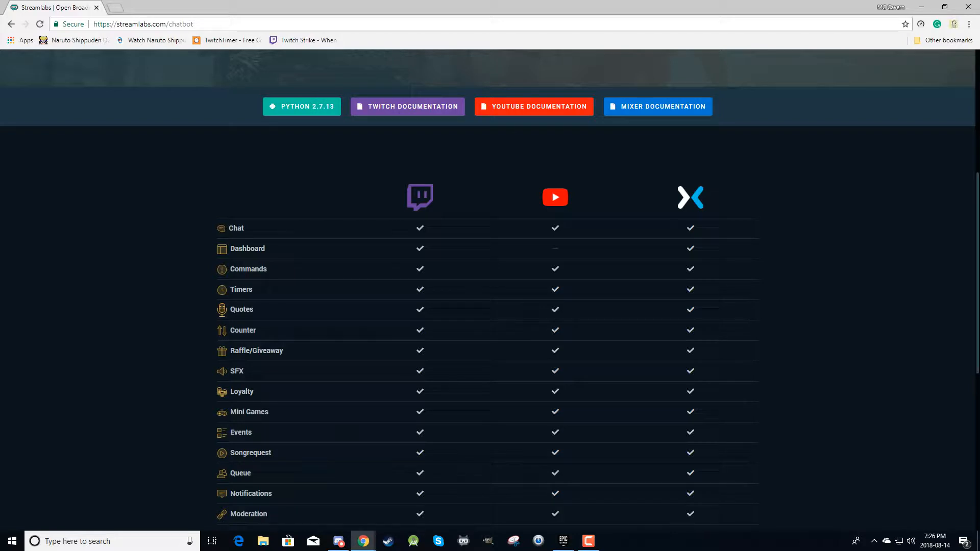
scroll(490, 290, down, 3)
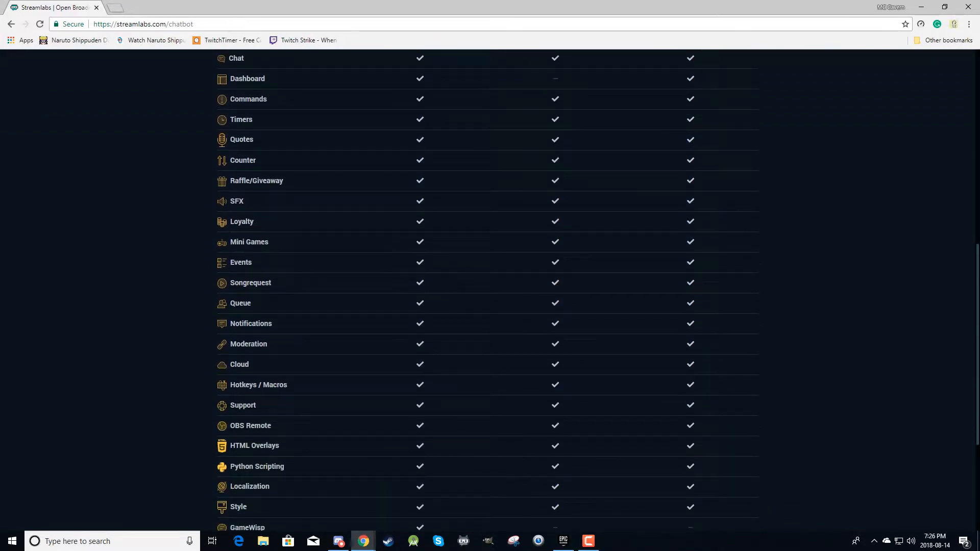
scroll(490, 290, up, 2)
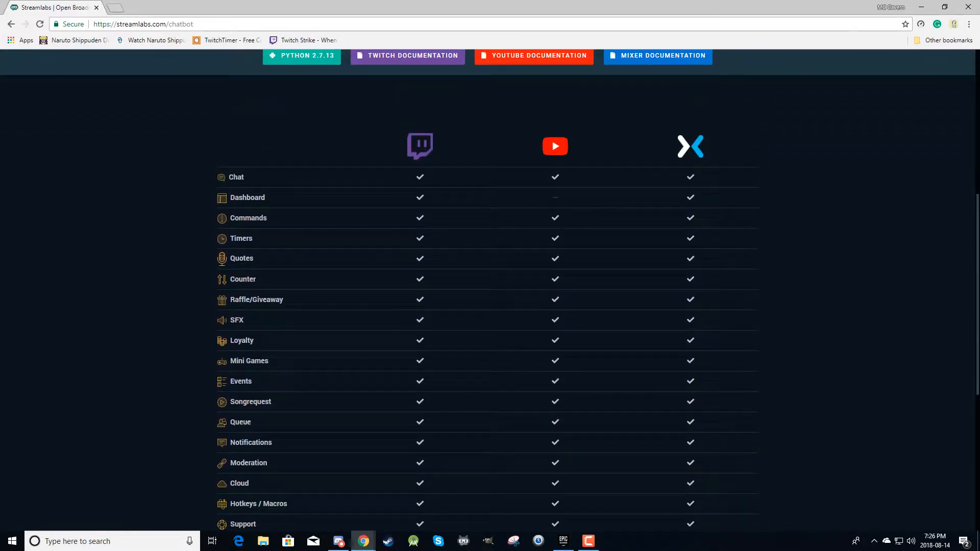
scroll(490, 290, down, 5)
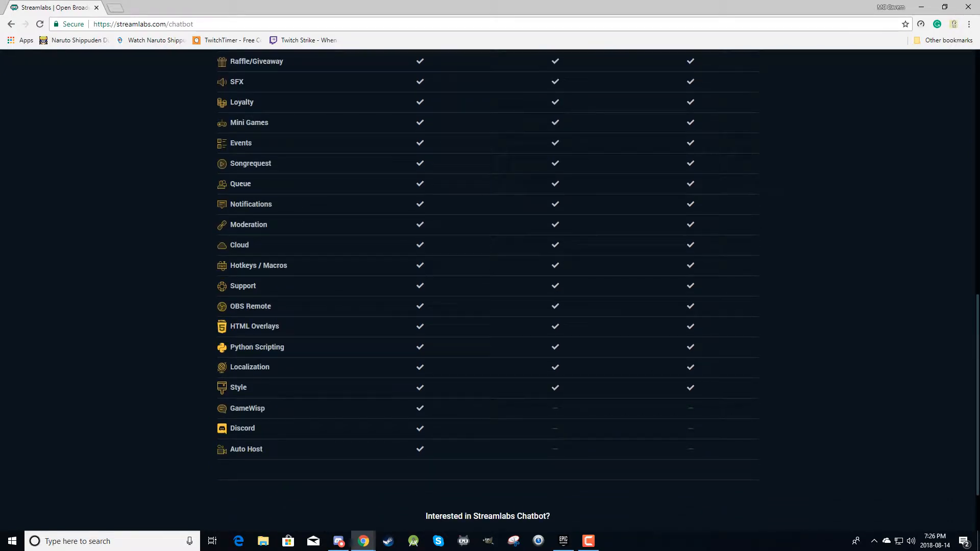
scroll(490, 290, up, 6)
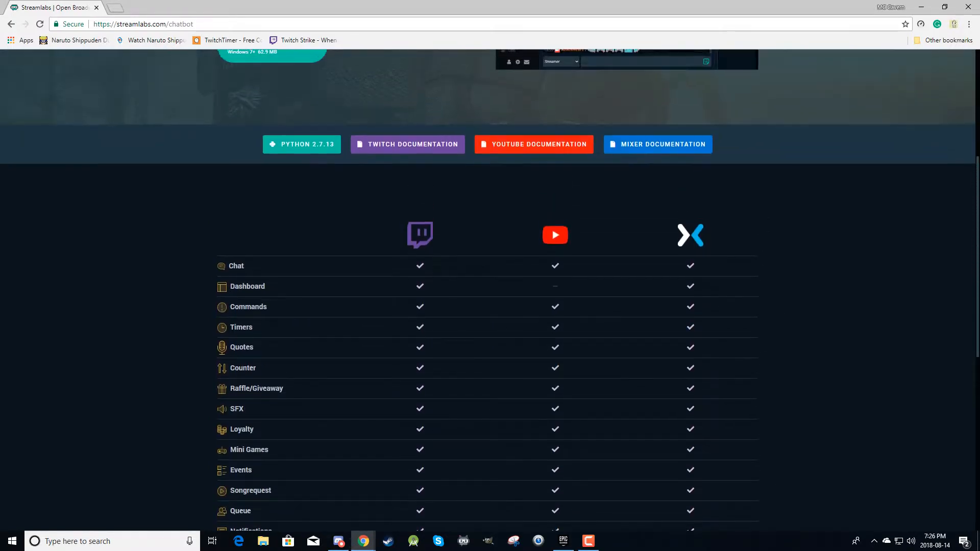
scroll(490, 290, up, 4)
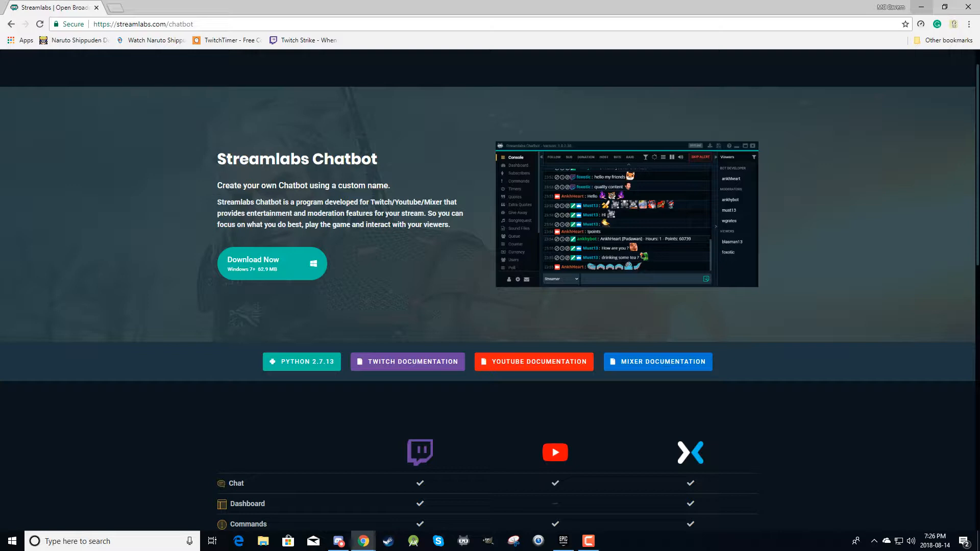
click(263, 541)
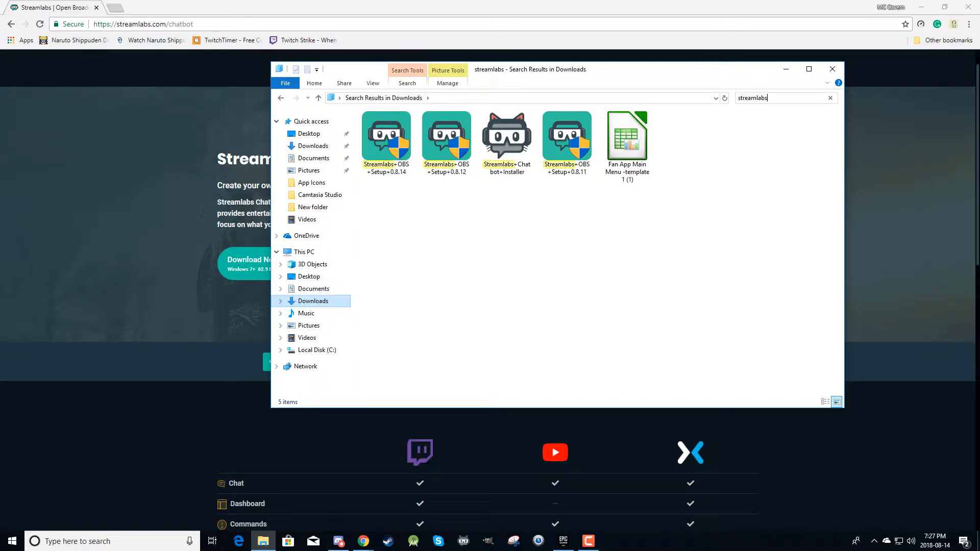
Clear the search to browse all of Downloads, then close File Explorer and minimize Chrome
click(313, 301)
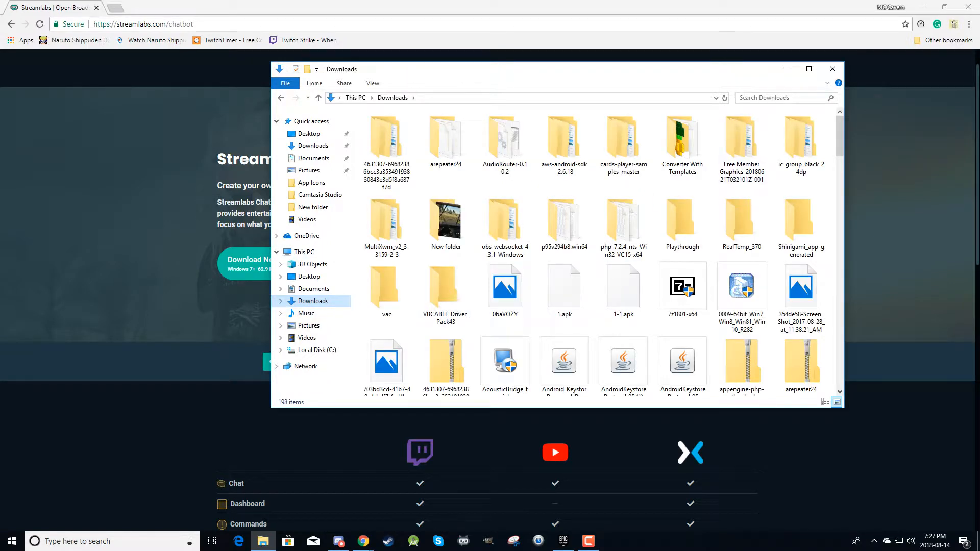
scroll(602, 250, down, 15)
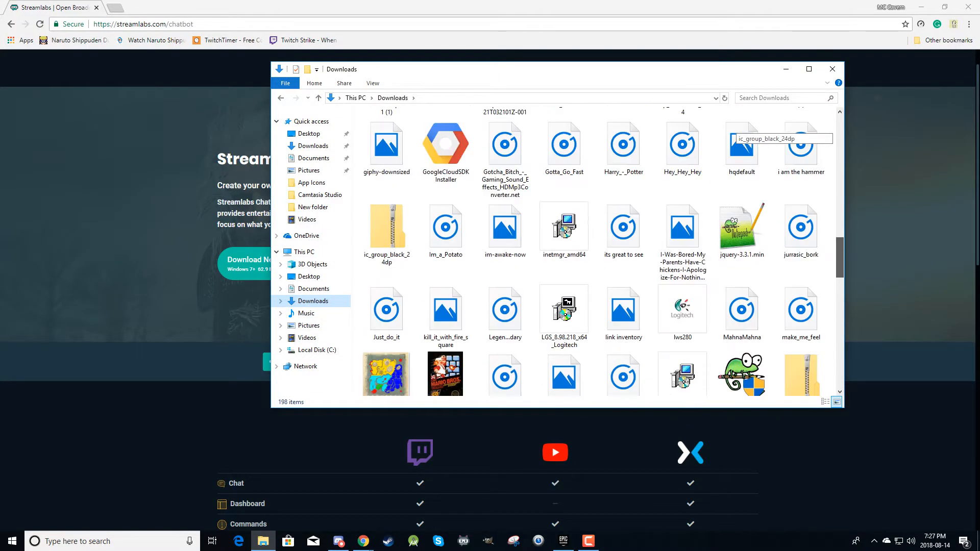
scroll(737, 131, down, 3)
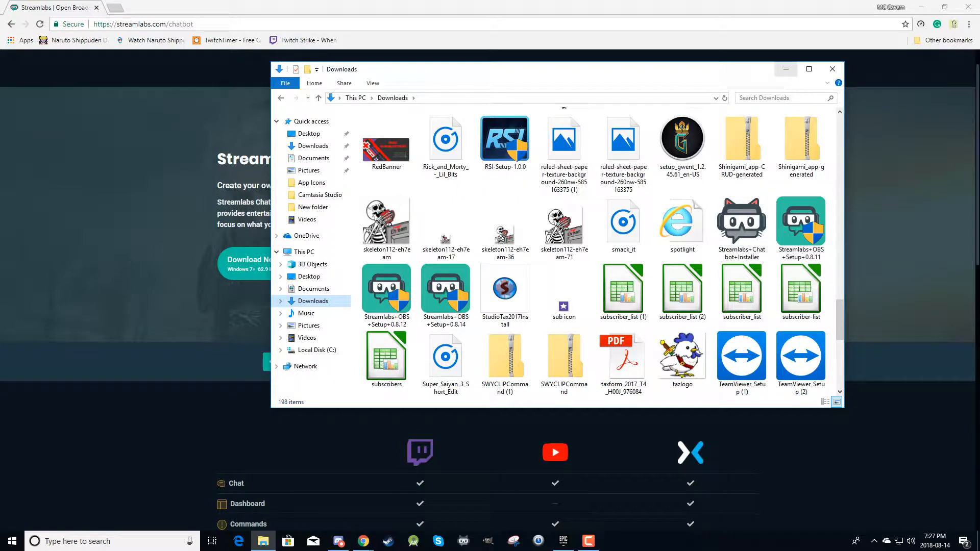
click(832, 69)
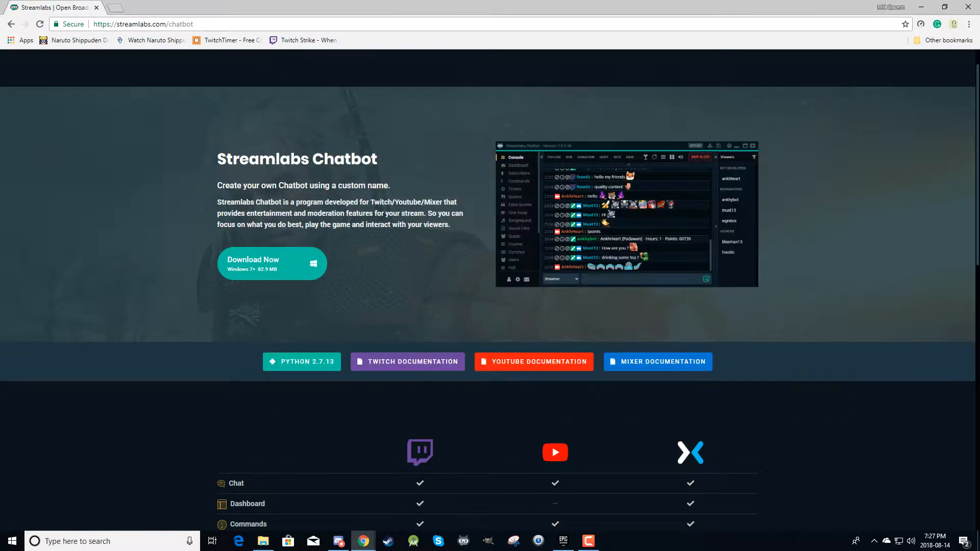
click(922, 7)
Launch Streamlabs Chatbot from its desktop shortcut and maximize its window
double_click(20, 177)
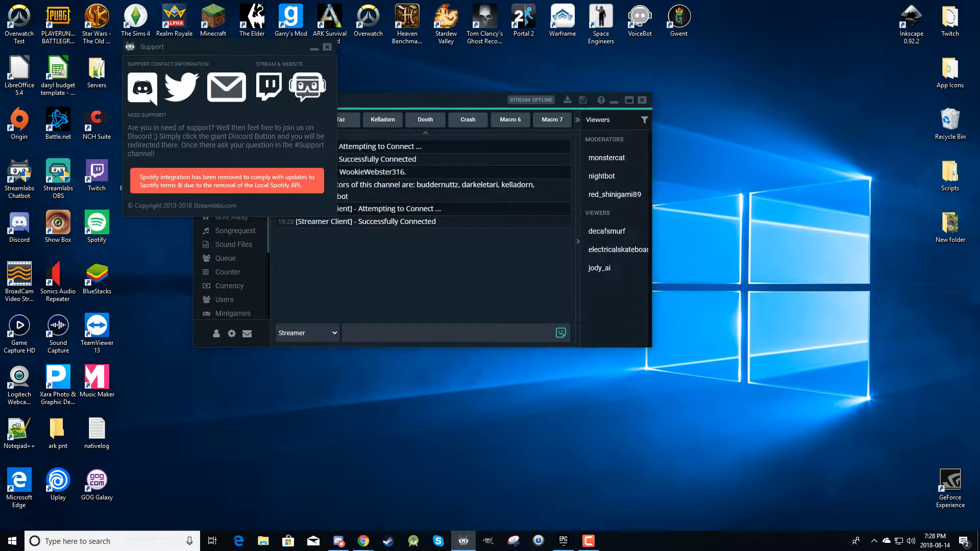
click(629, 100)
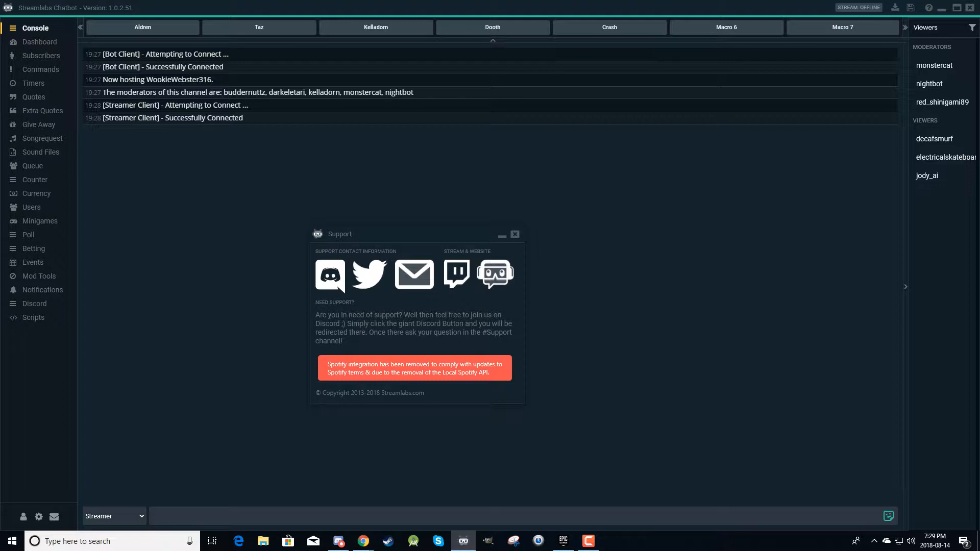
Dismiss the Support popup and open the Connections window at the Twitch Bot settings
click(515, 234)
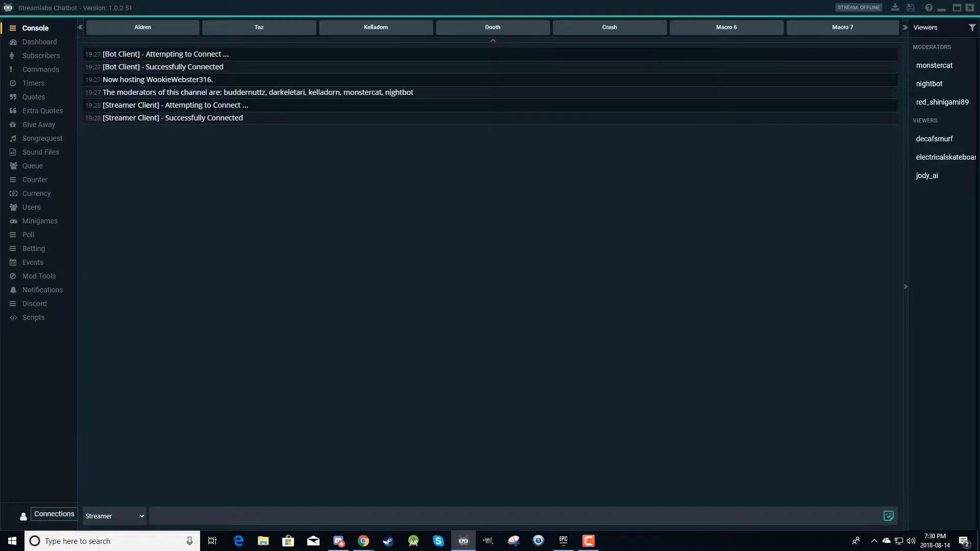
click(23, 517)
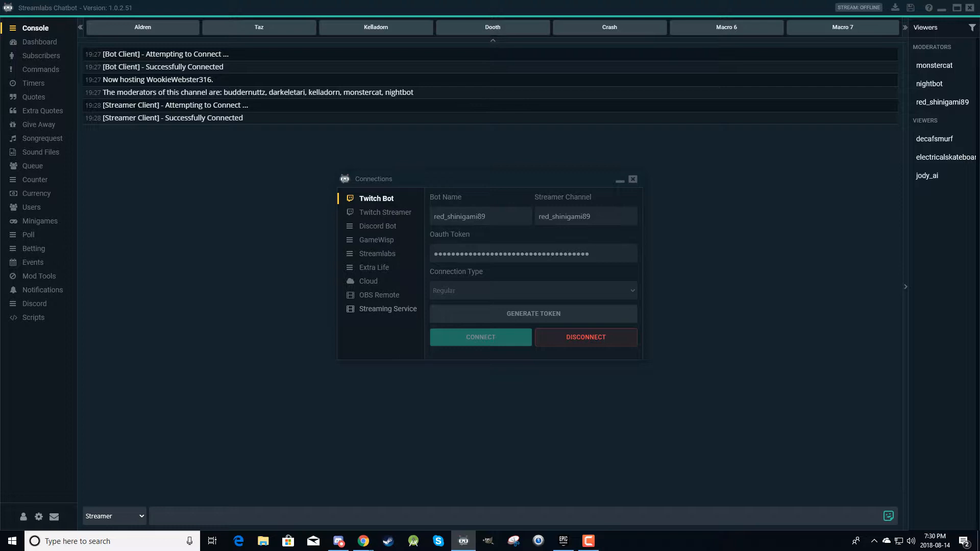
click(388, 309)
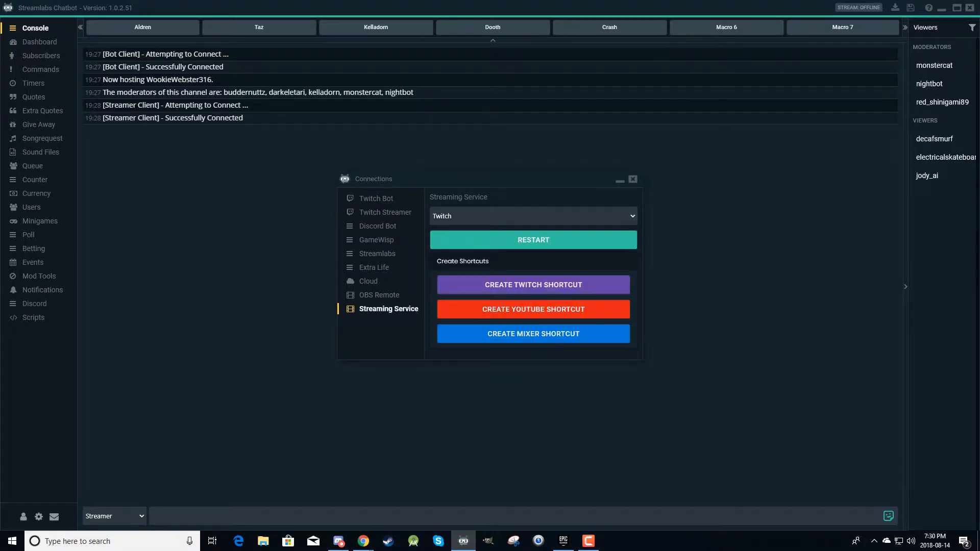
click(533, 216)
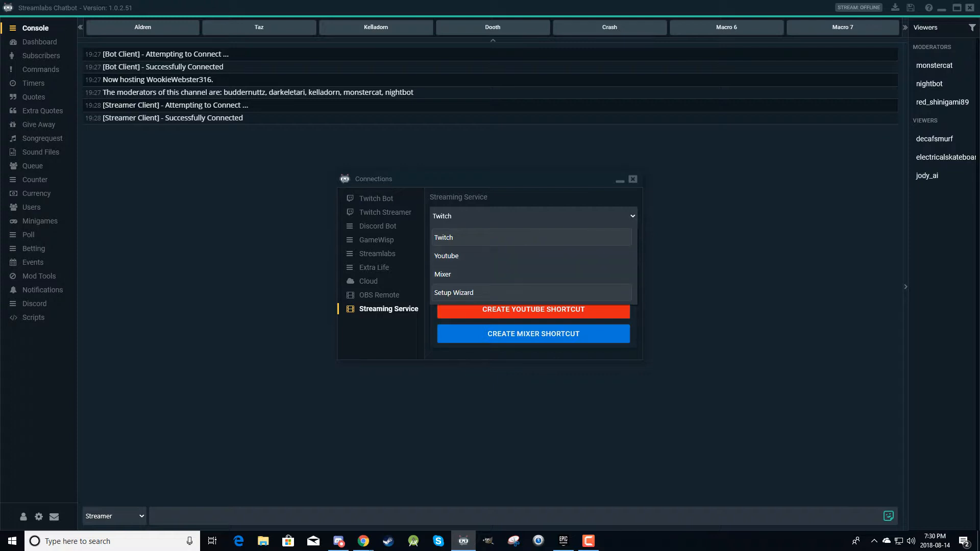
click(532, 238)
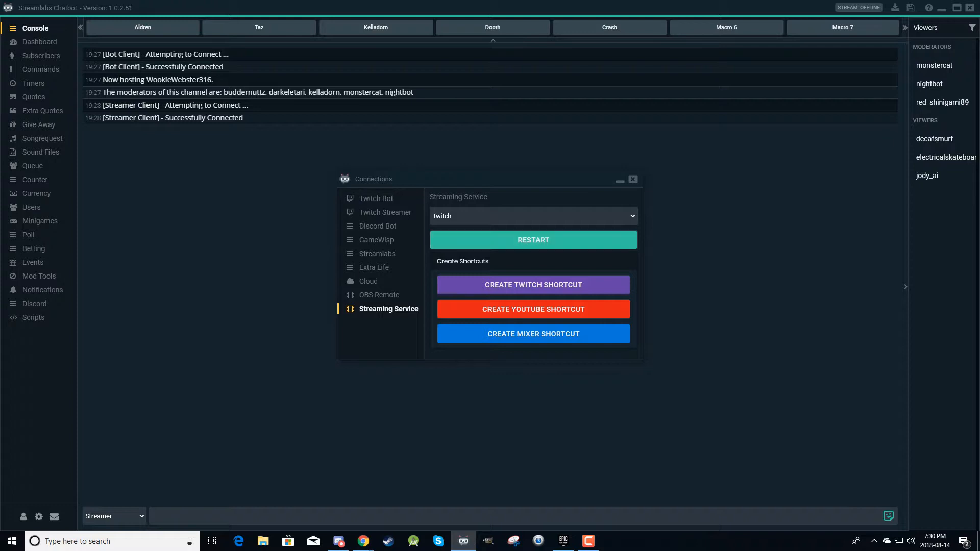
click(534, 216)
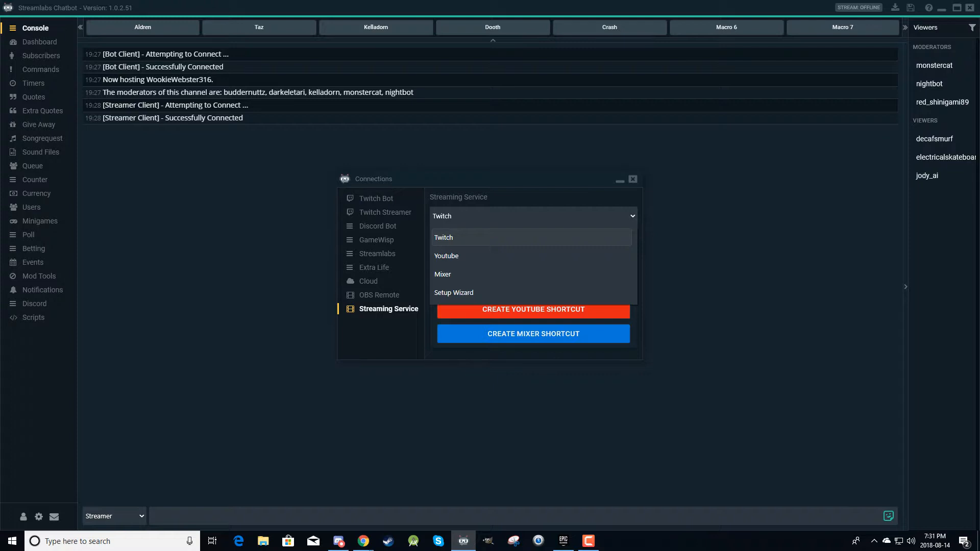
key(Escape)
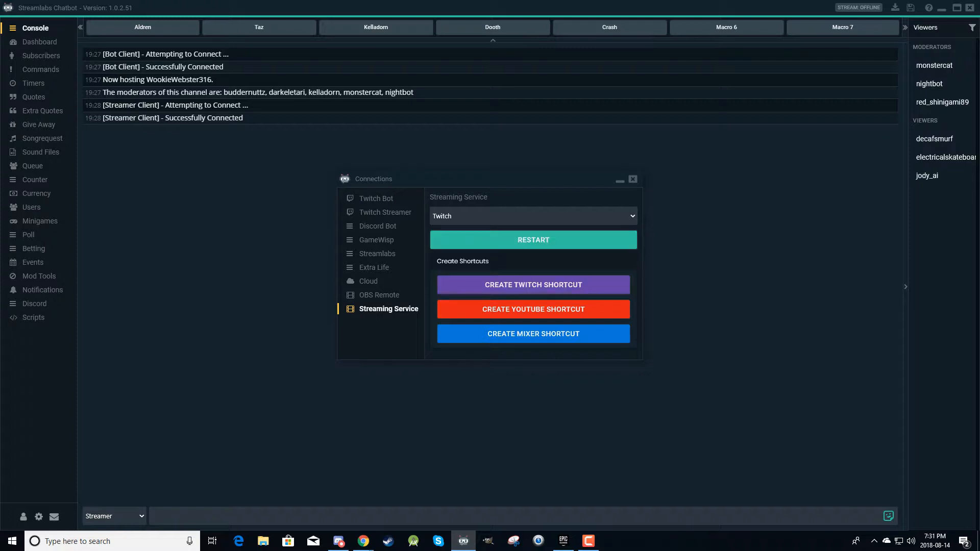
click(376, 198)
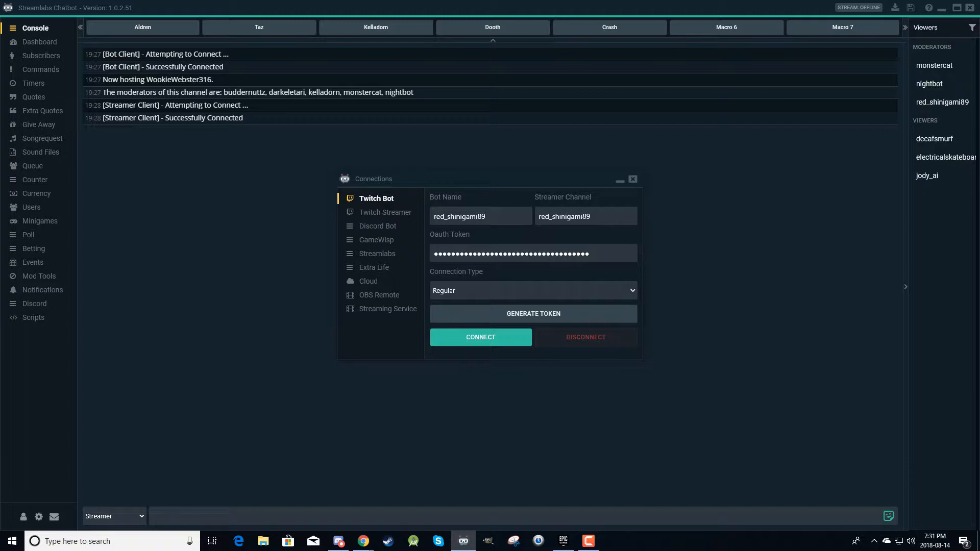
Keep the Regular connection type and start generating a new Twitch bot token
click(534, 291)
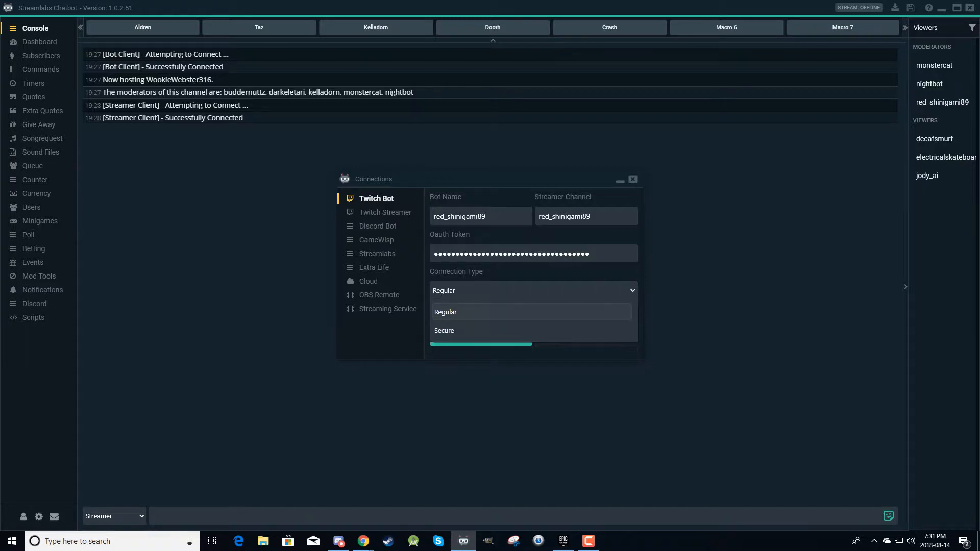
click(531, 312)
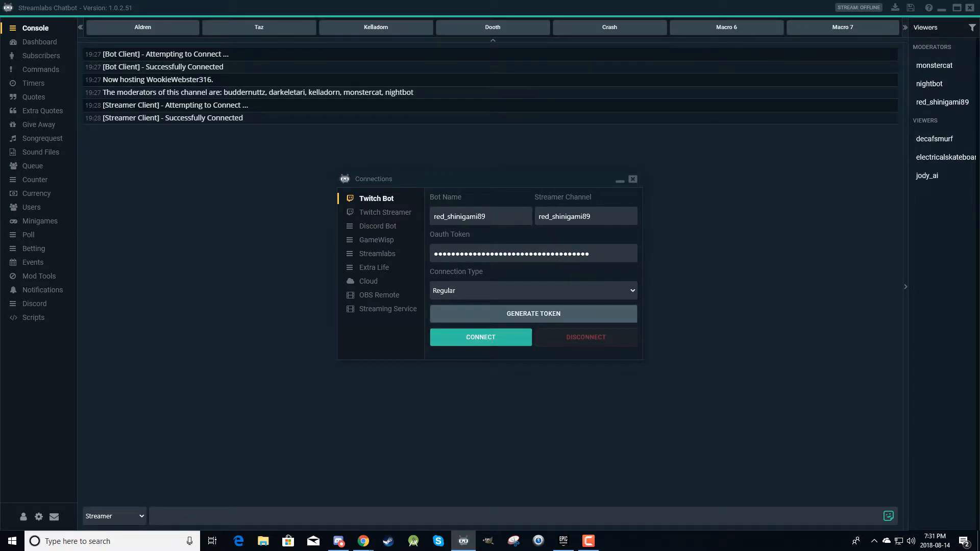
click(533, 313)
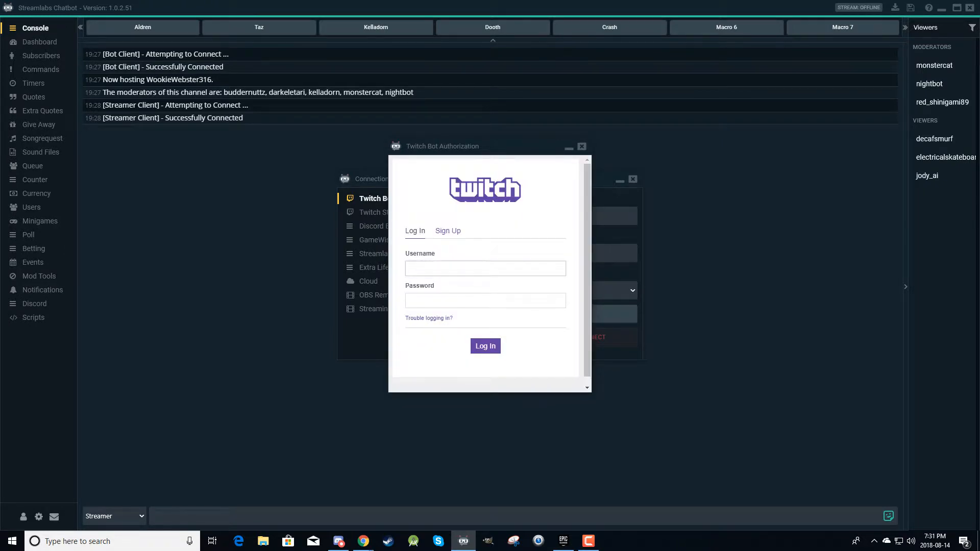
Sign into Twitch with the bot account's username and password, retrying with the corrected password
text(red_shin)
text(igmai89)
key(BackSpace)
key(BackSpace)
key(BackSpace)
key(BackSpace)
text(ami89)
key(Tab)
text(•)
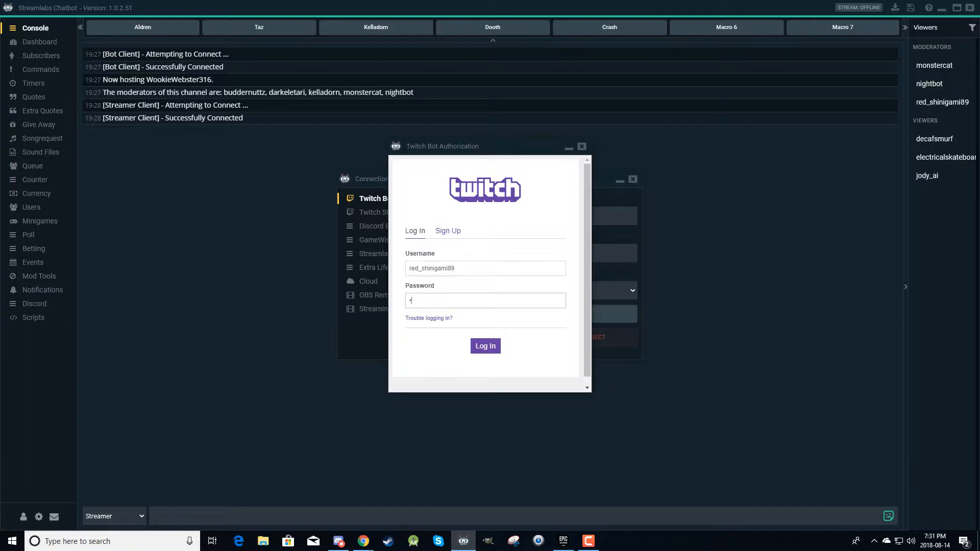
text(••••••••)
key(Return)
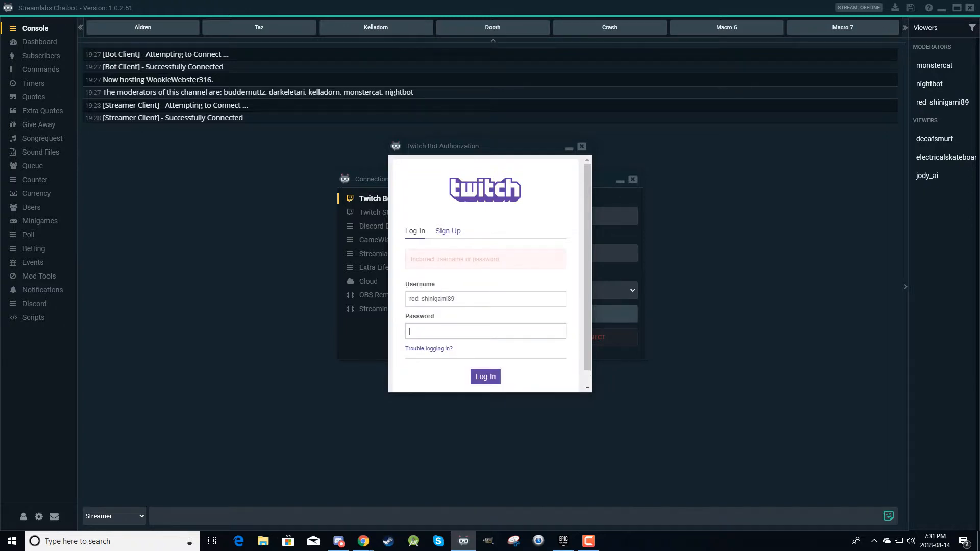
text(••••••••••)
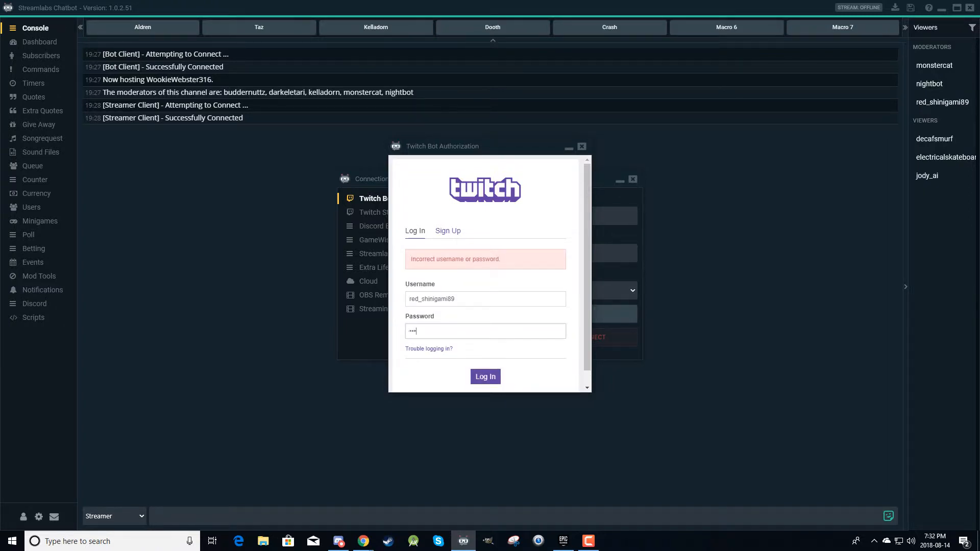
key(Return)
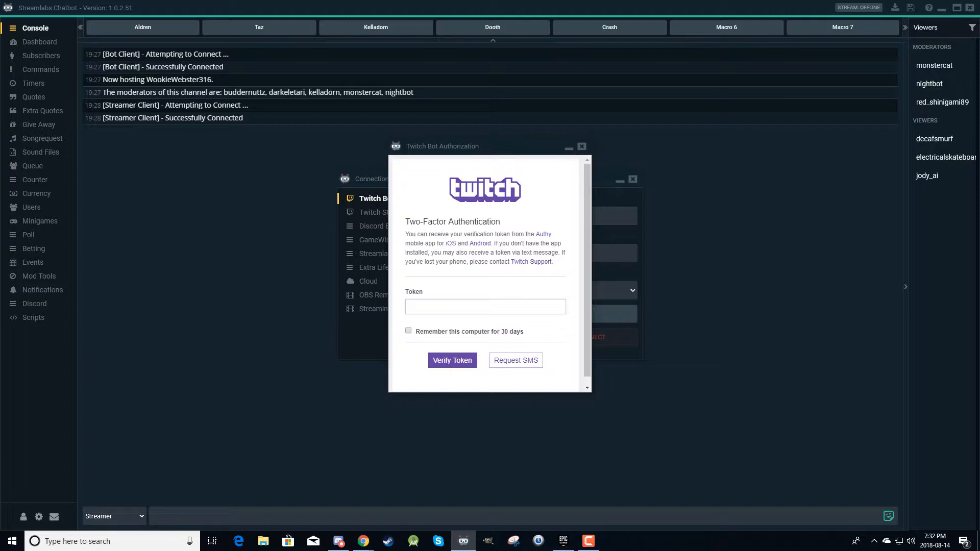
Enter the Authy two-factor token and submit it for verification
scroll(485, 273, down, 1)
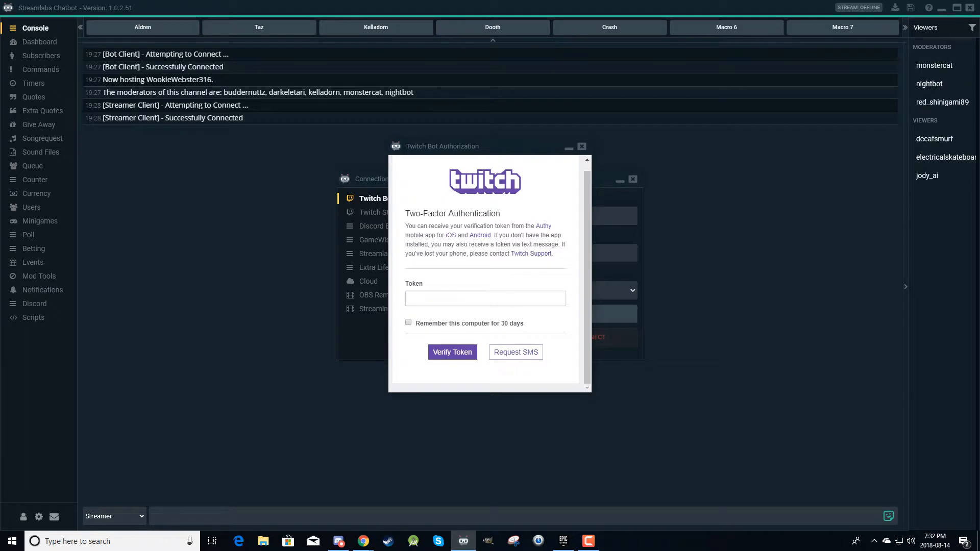
click(486, 299)
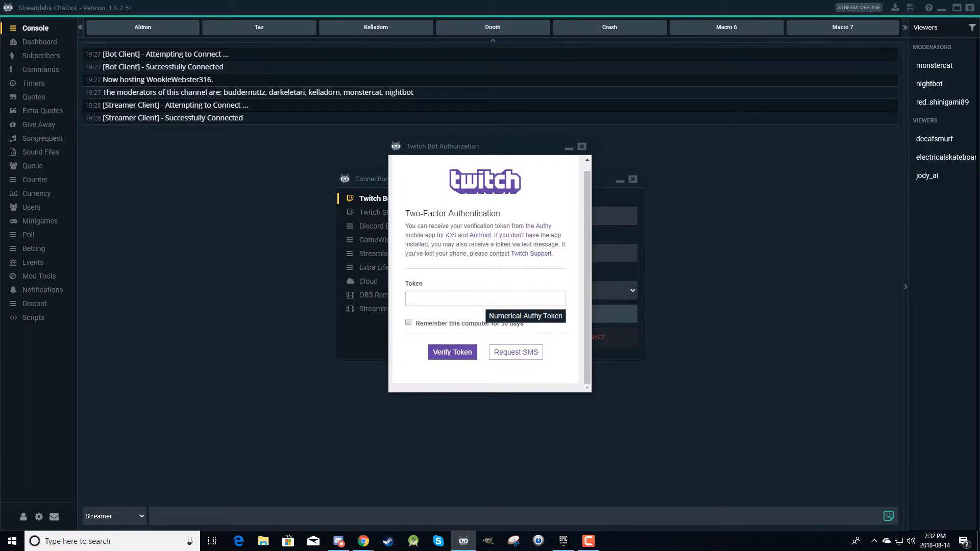
scroll(485, 299, up, 1)
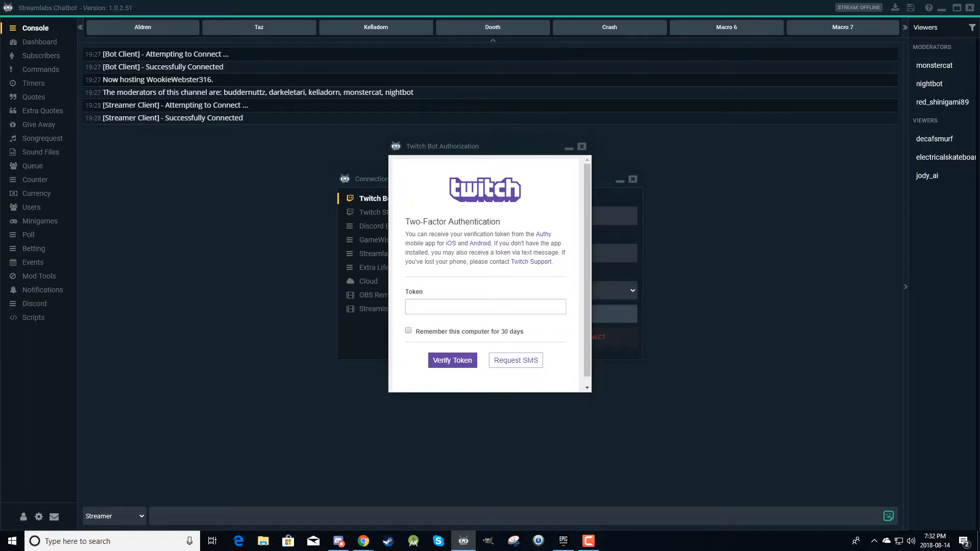
key(Return)
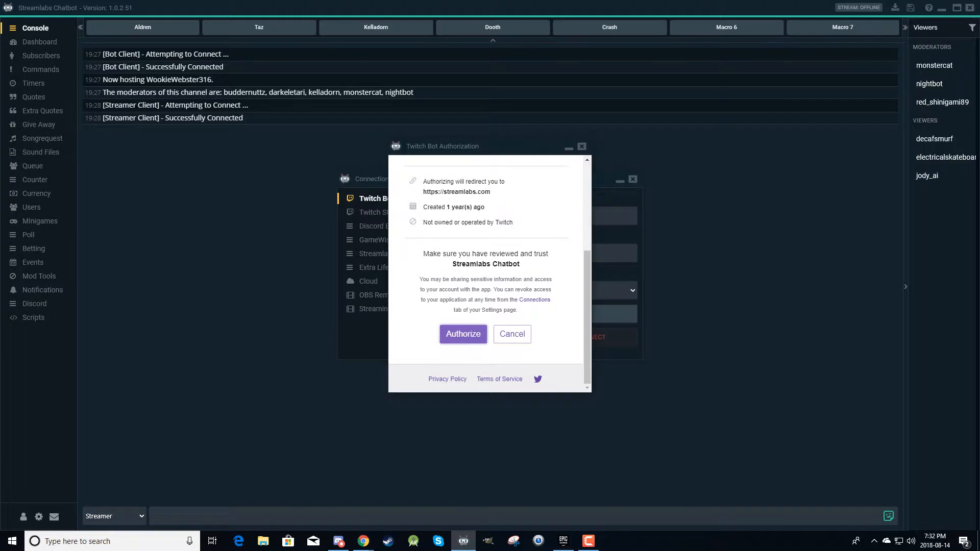
Authorize Streamlabs Chatbot and connect the bot to the channel chat, confirming the warning
key(Return)
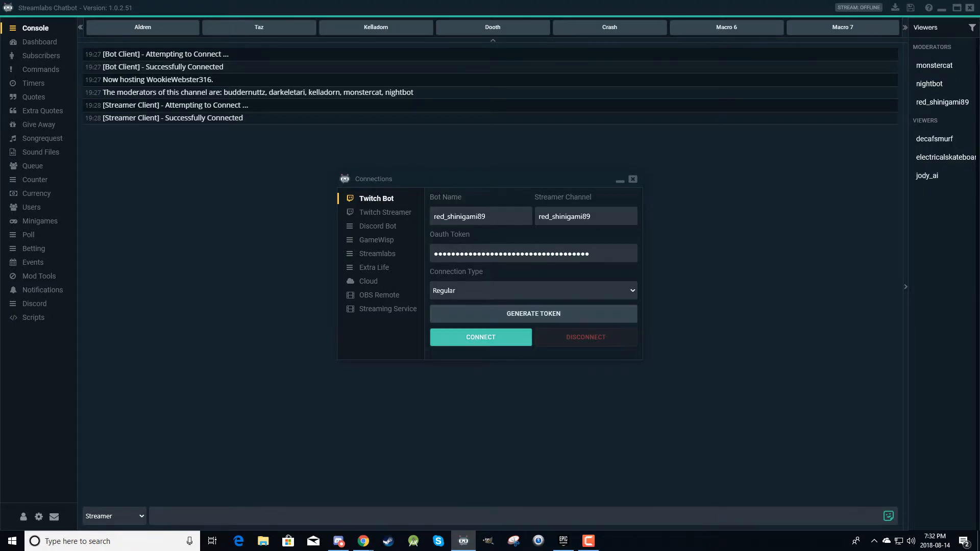
click(481, 337)
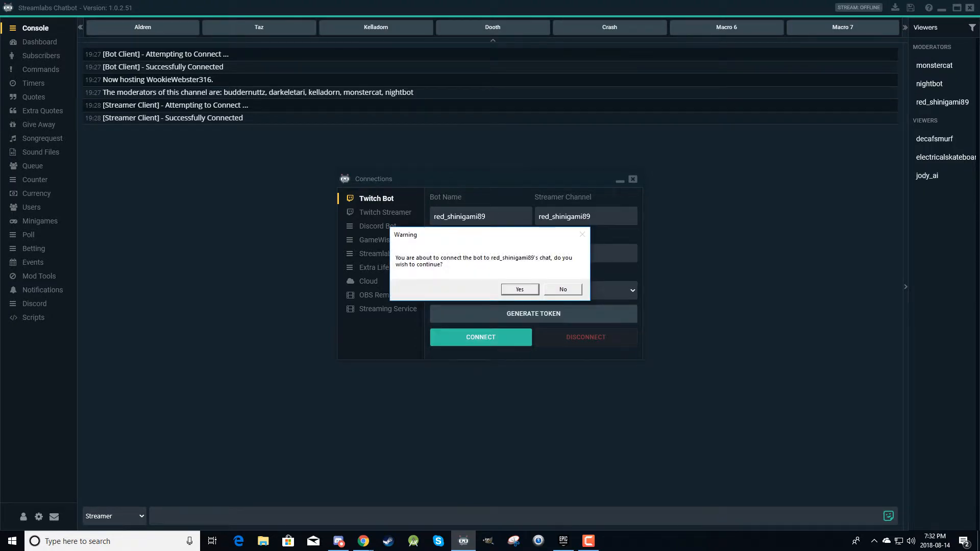
click(519, 290)
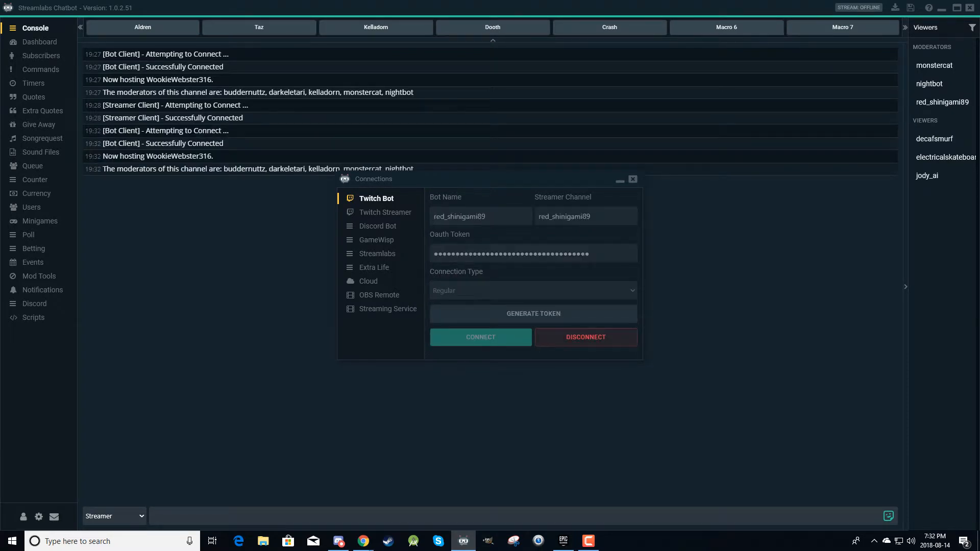
Reposition the Connections window and show the Twitch Streamer settings
drag(480, 179, 463, 239)
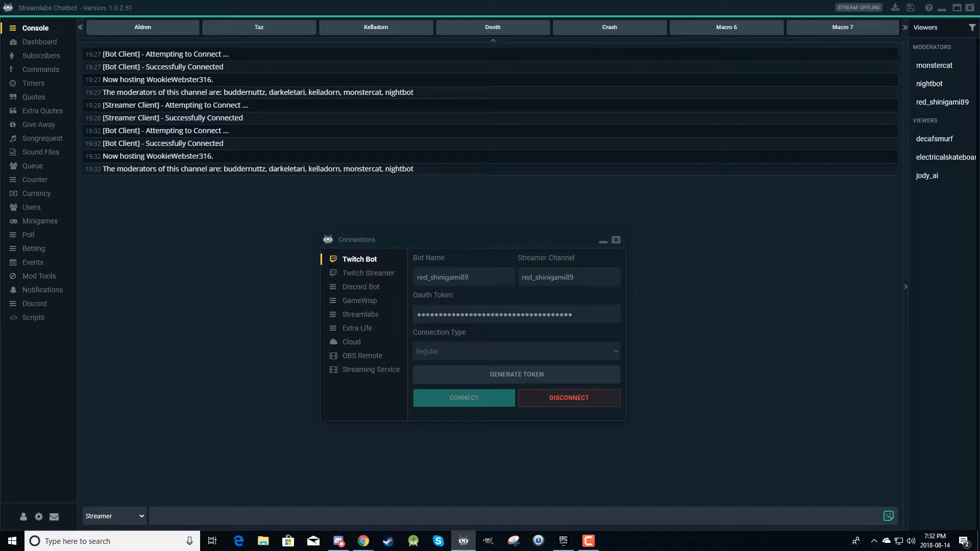
drag(409, 239, 430, 198)
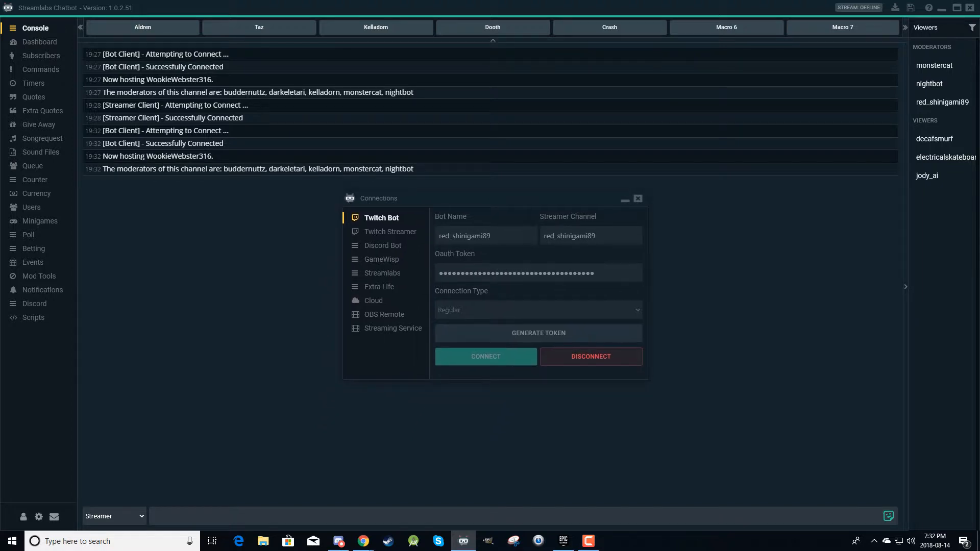
click(390, 232)
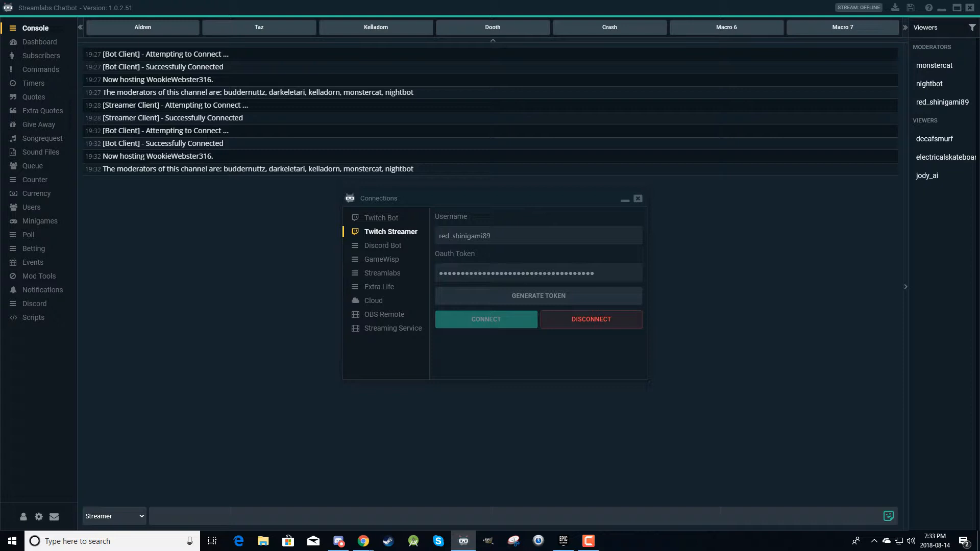
Disconnect the Discord Bot, empty its Client Id, and dismiss the Join Server error
click(383, 246)
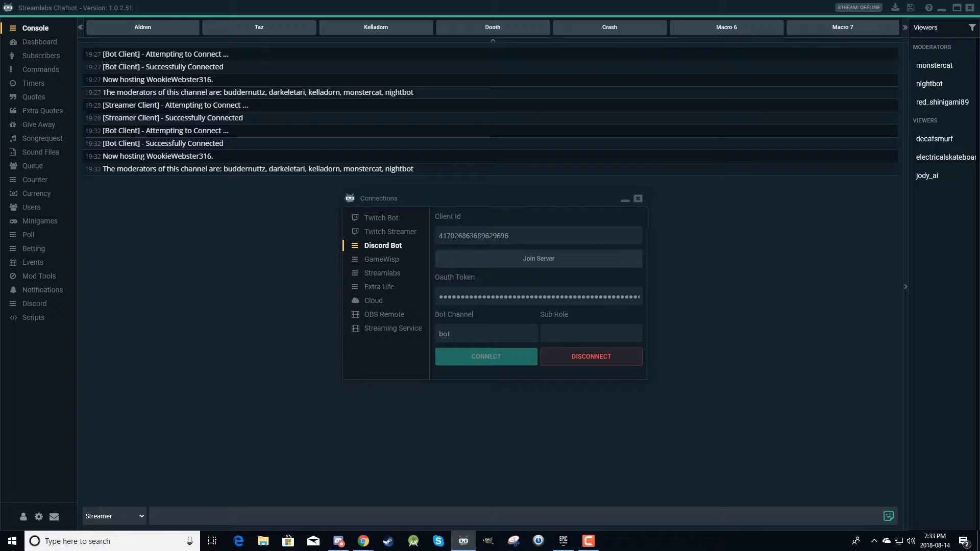
click(591, 357)
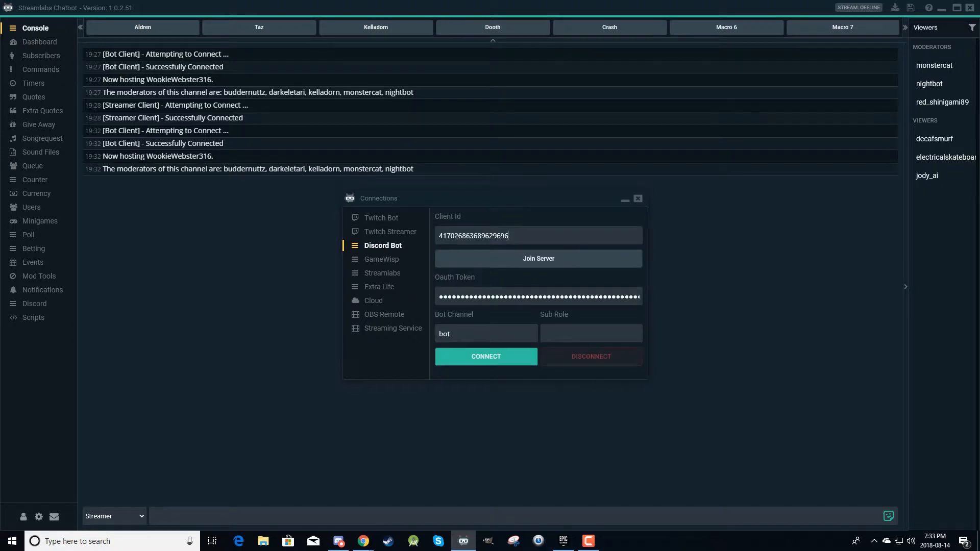
key(ctrl+a)
key(BackSpace)
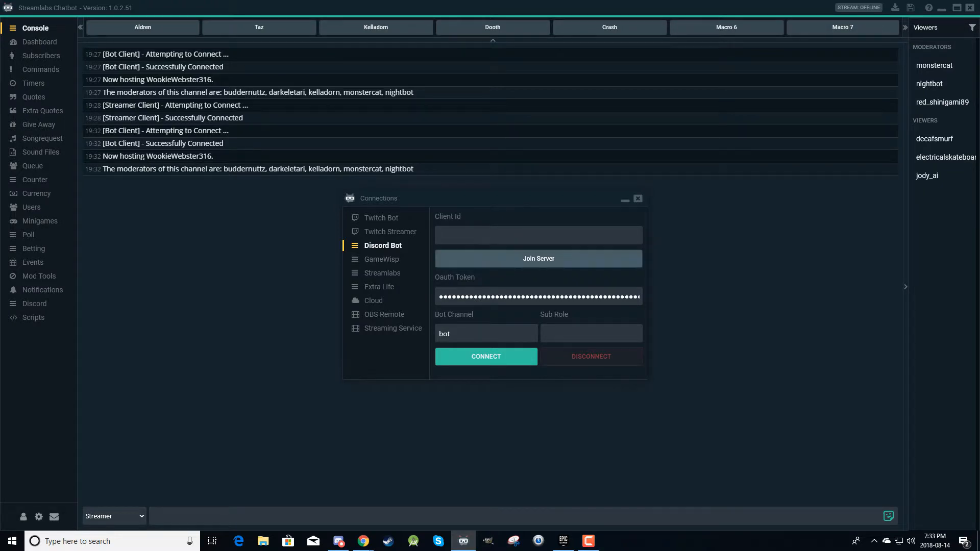
click(539, 259)
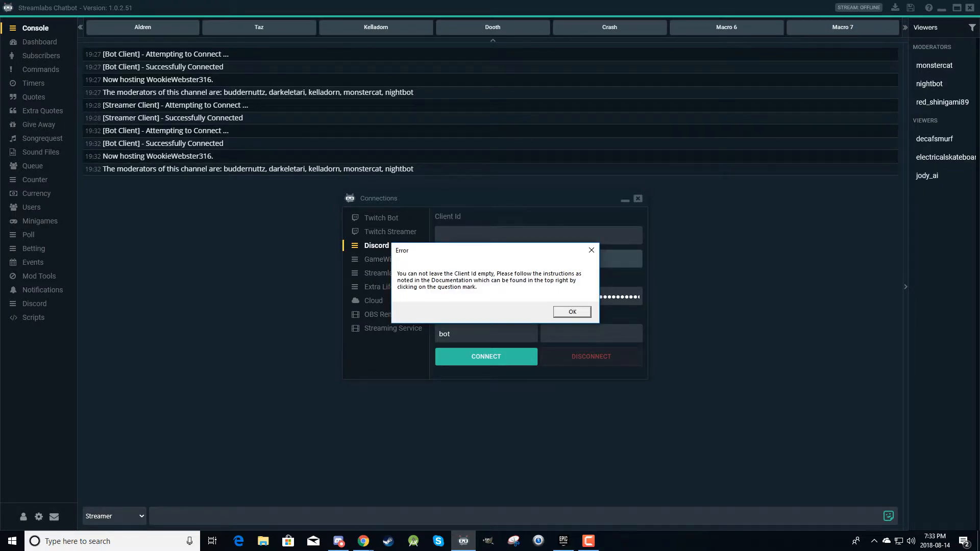
key(Return)
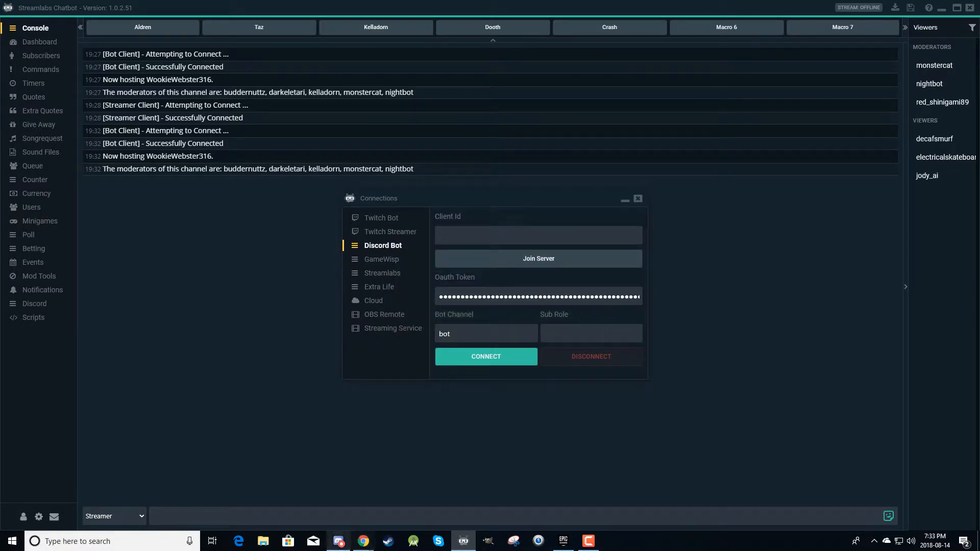
mouse_move(363, 541)
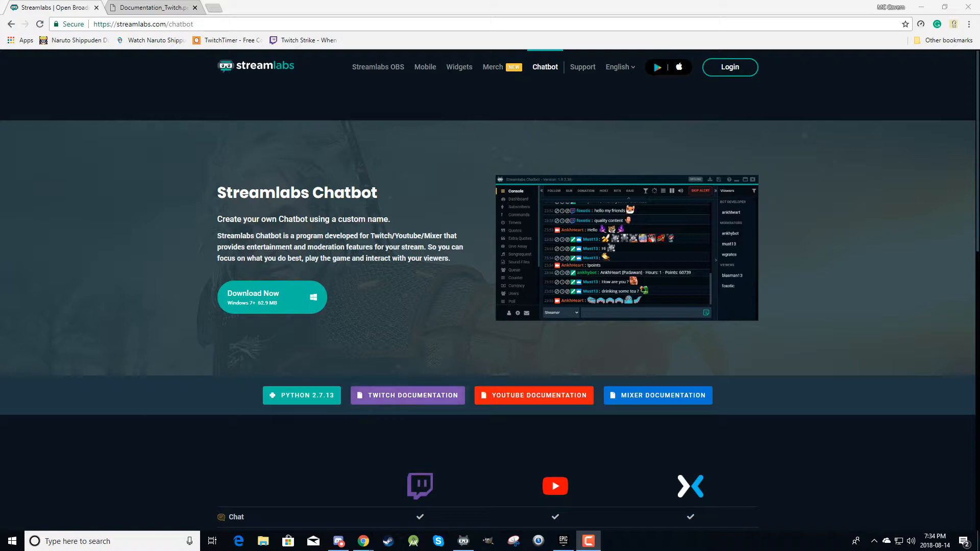
Jump to the Discord Bot section of the Twitch documentation PDF and open the Discord developer page
click(407, 395)
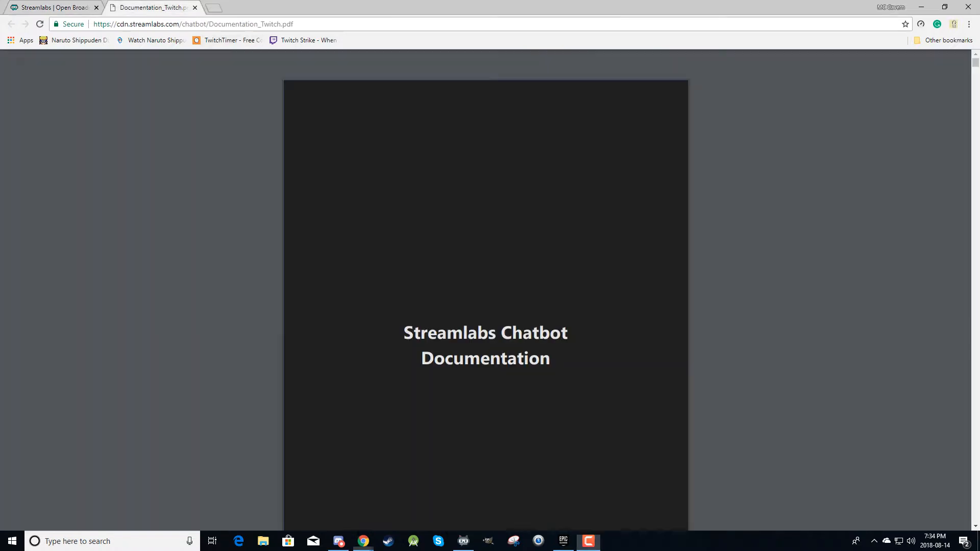
scroll(485, 301, down, 3)
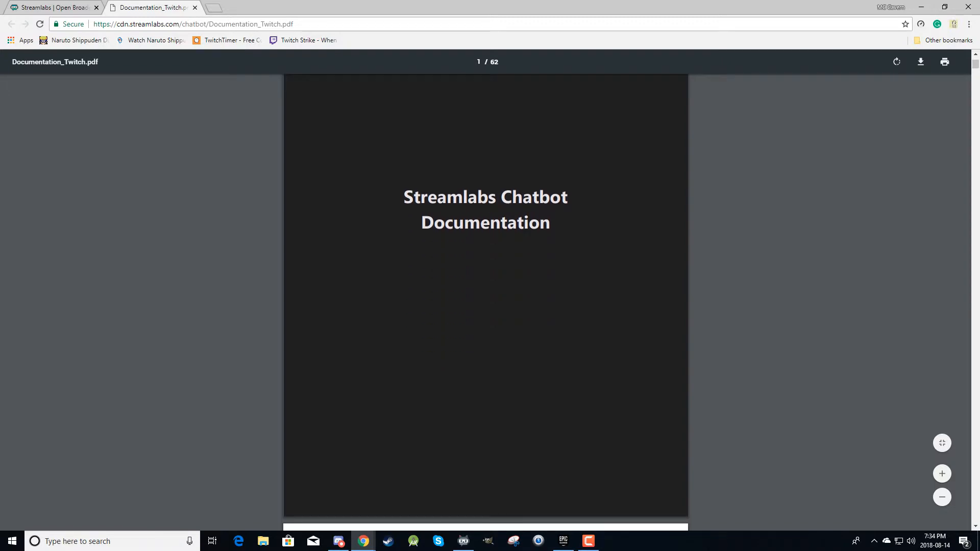
scroll(486, 301, down, 8)
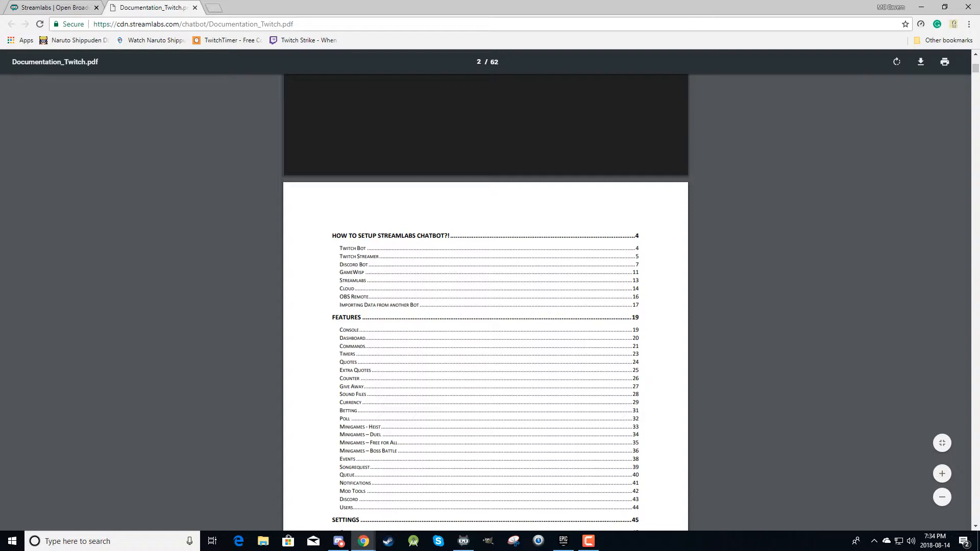
click(354, 265)
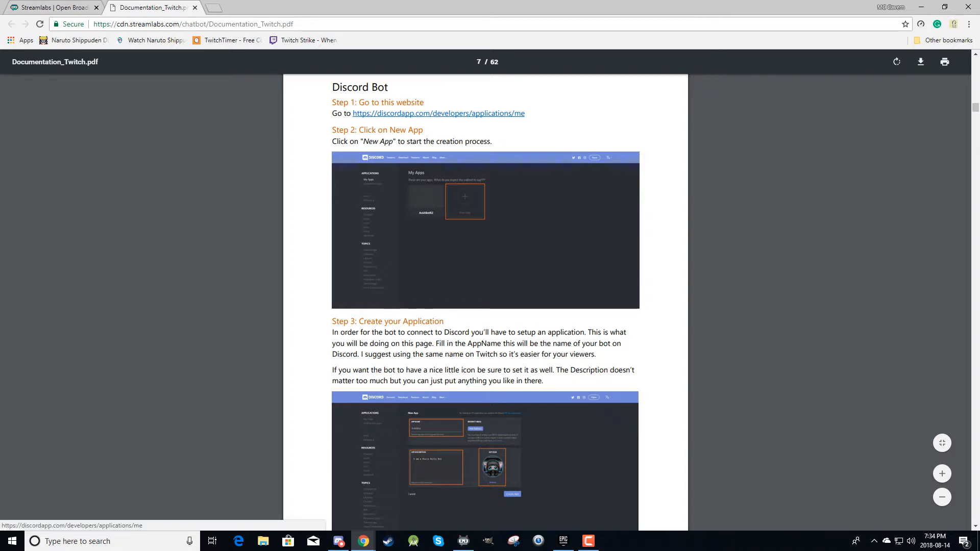
middle_click(438, 113)
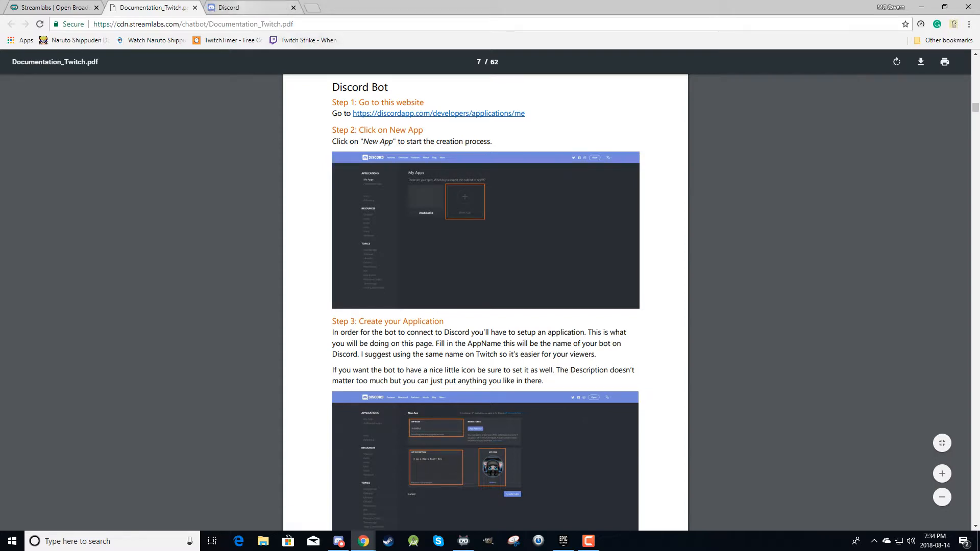
click(250, 7)
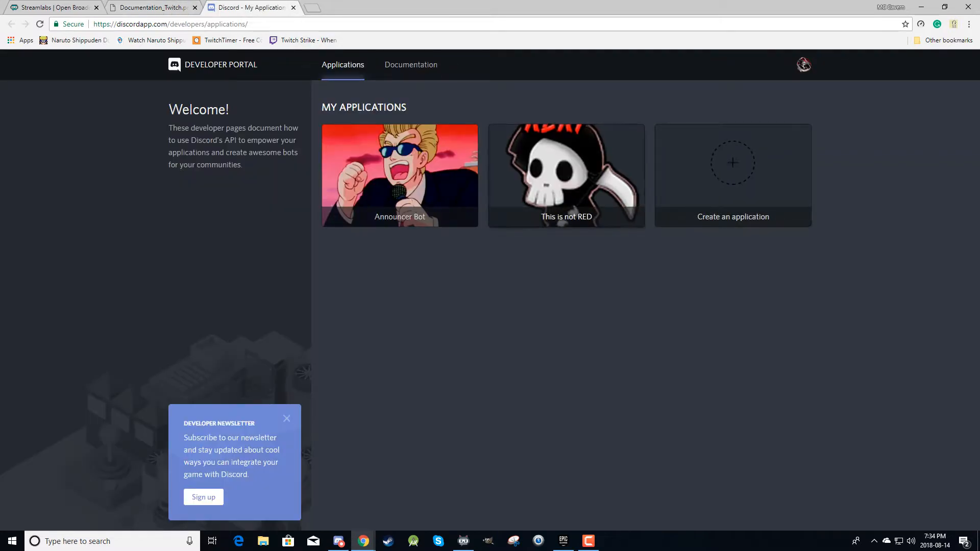
Open the This is not RED app's details, select its Client ID, and return to the documentation PDF
click(567, 176)
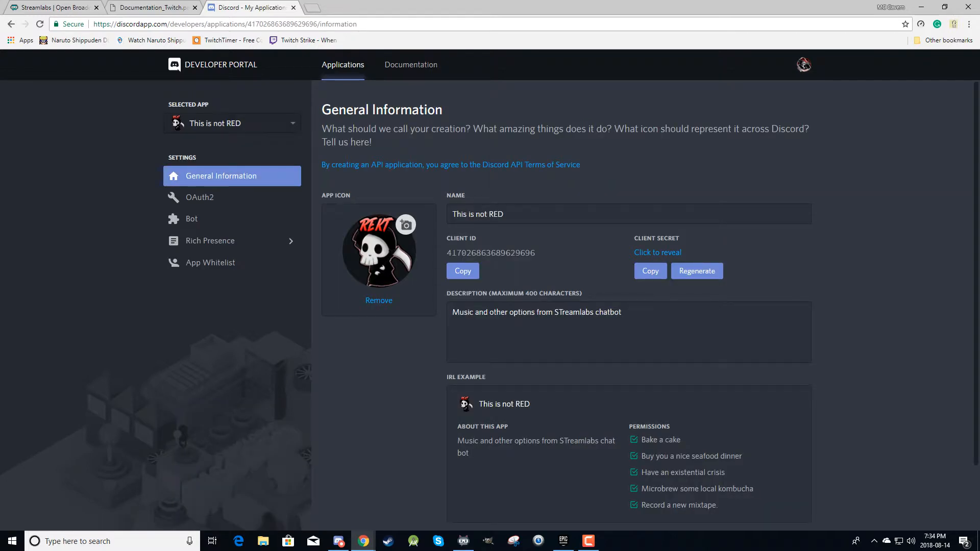
drag(535, 253, 447, 252)
key(ctrl+c)
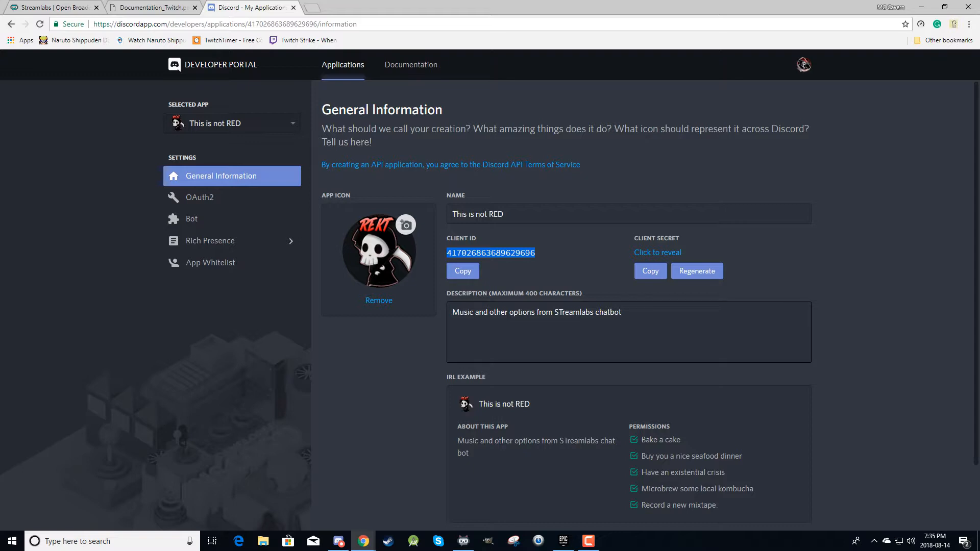
click(148, 7)
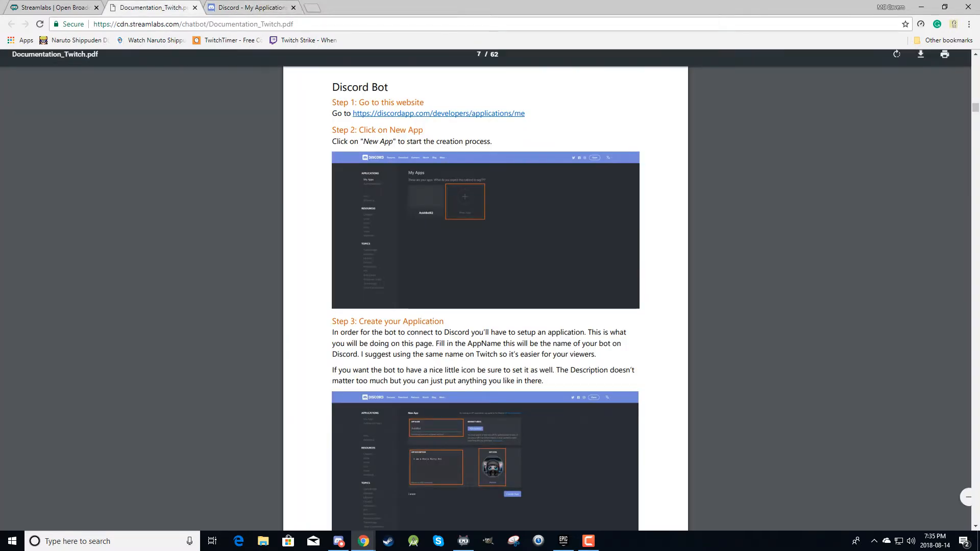
Read the PDF's Client ID & Token and Connections steps through Step 7, then return to the Discord app page
scroll(486, 302, down, 6)
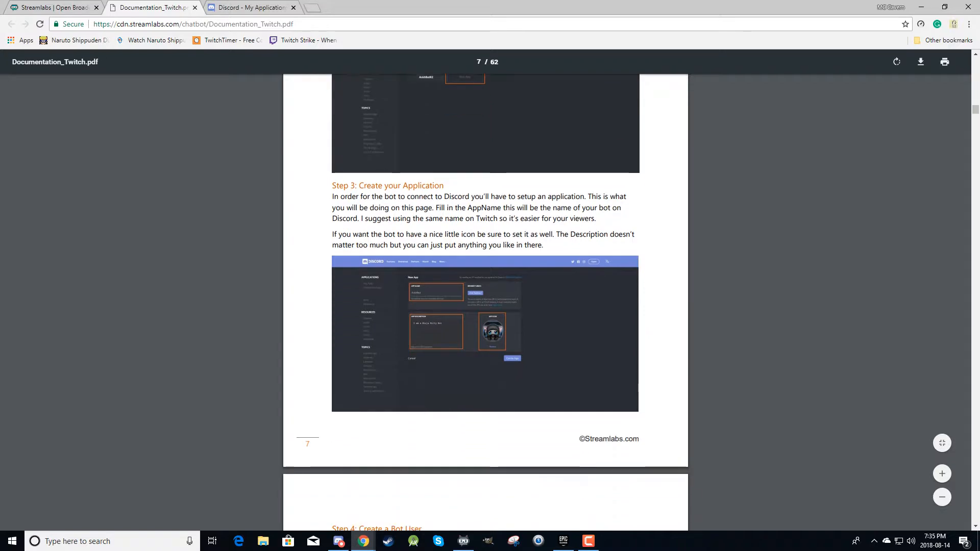
scroll(486, 302, down, 4)
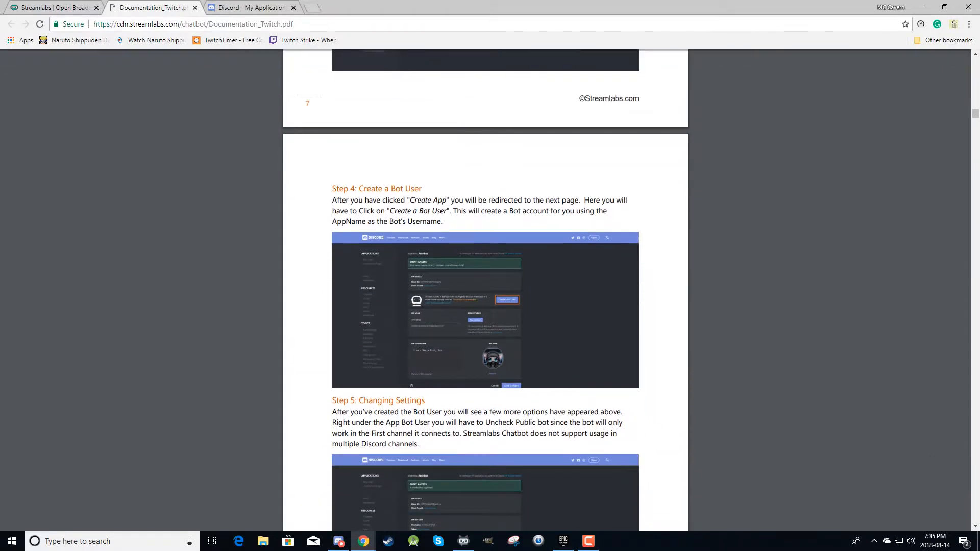
scroll(486, 290, down, 7)
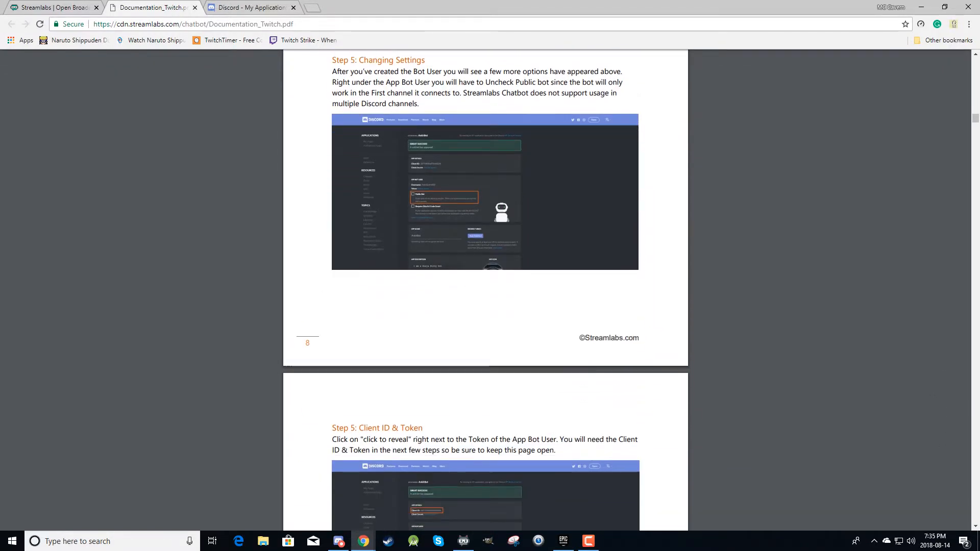
scroll(486, 290, down, 3)
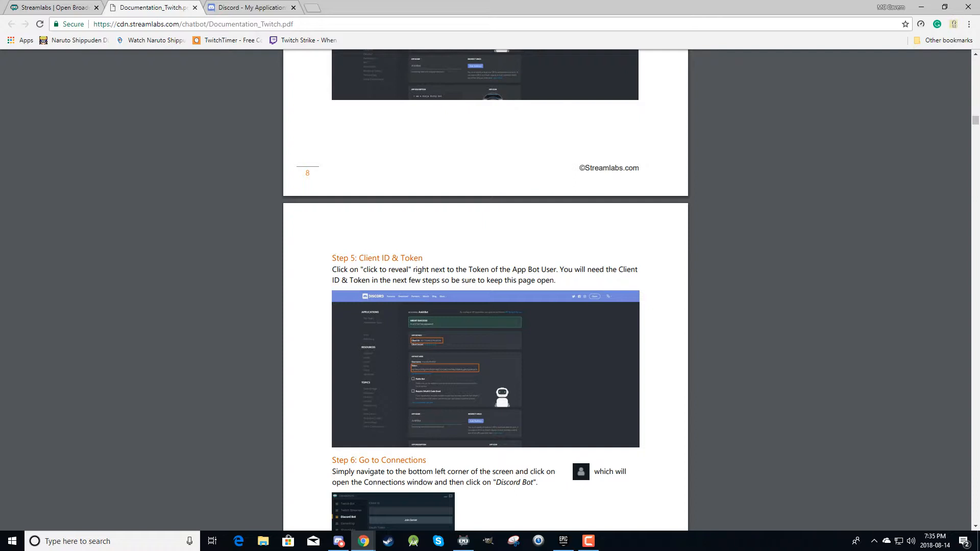
scroll(486, 290, down, 3)
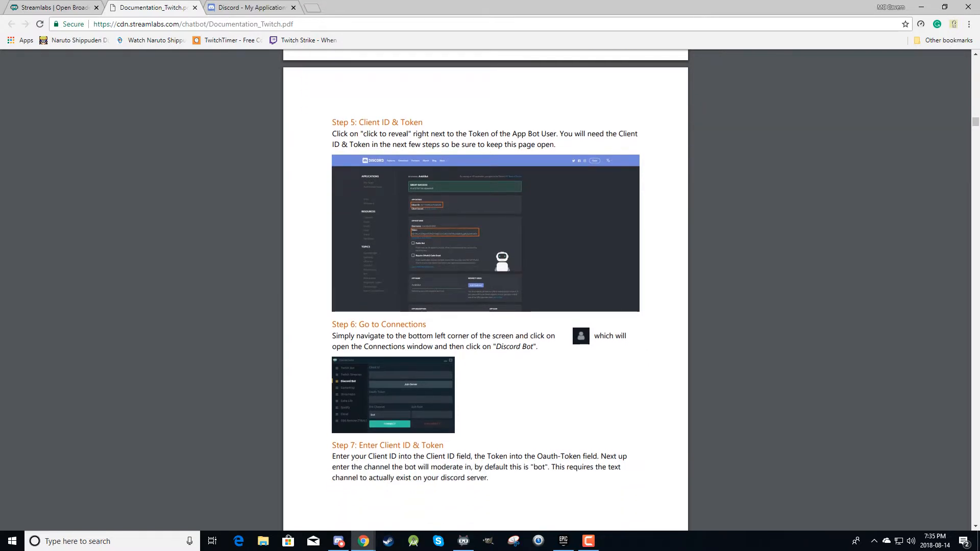
scroll(485, 290, down, 2)
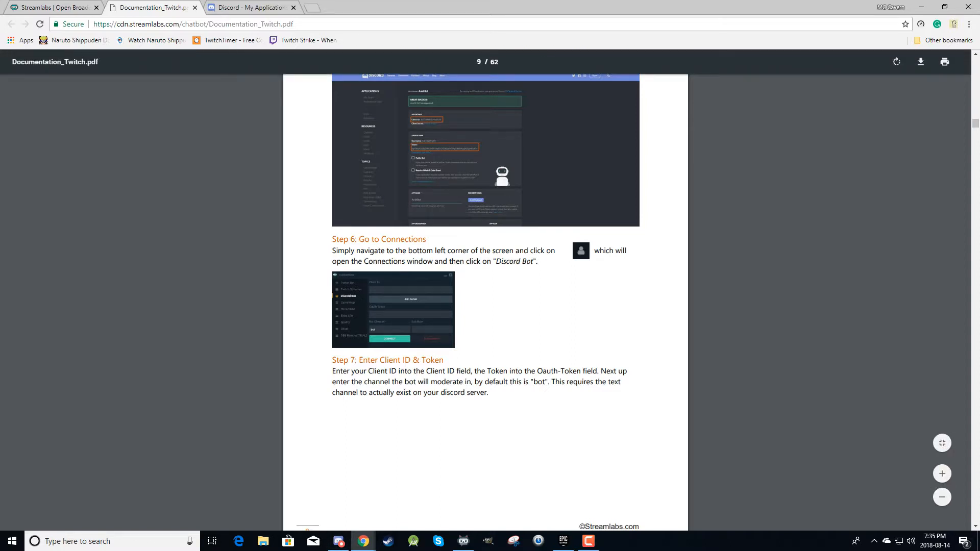
click(250, 7)
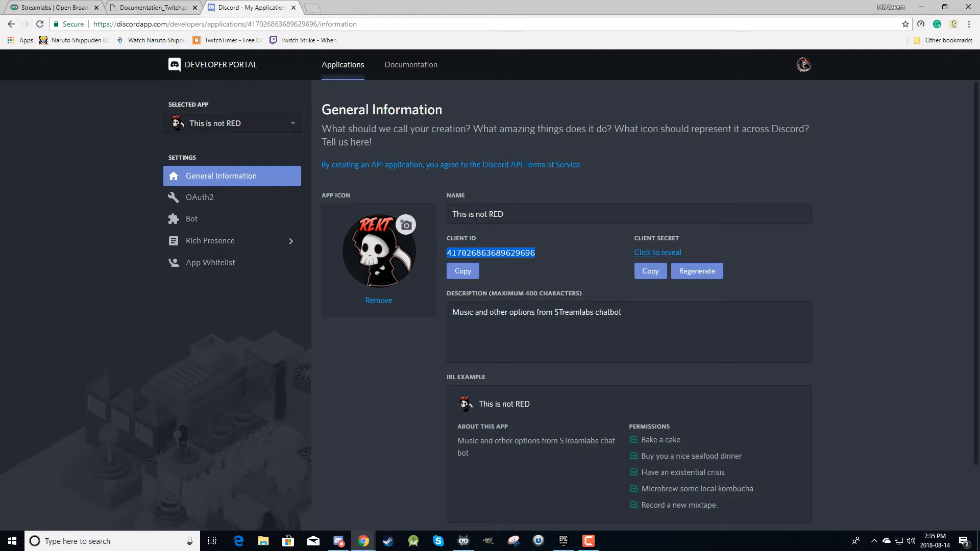
Reveal and regenerate the This is not RED app's client secret
click(657, 253)
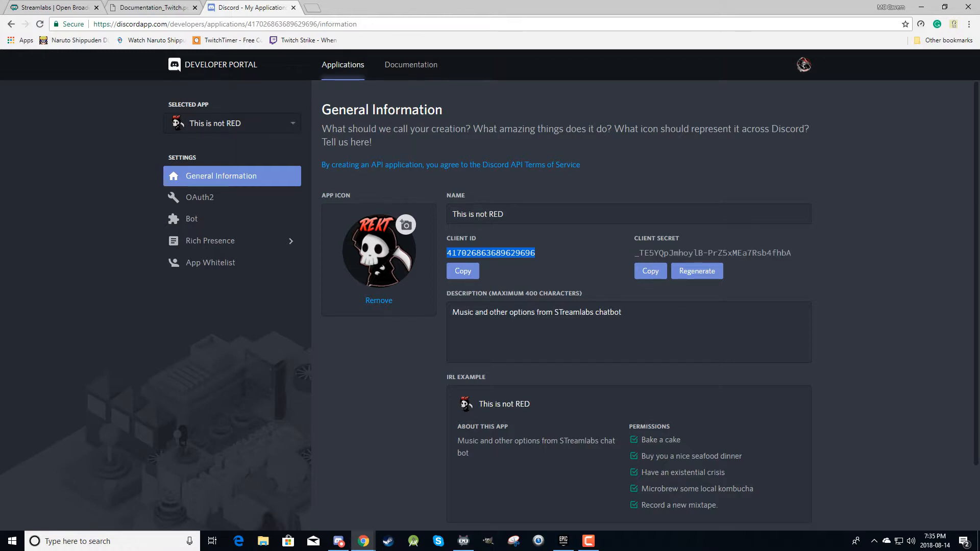
click(697, 271)
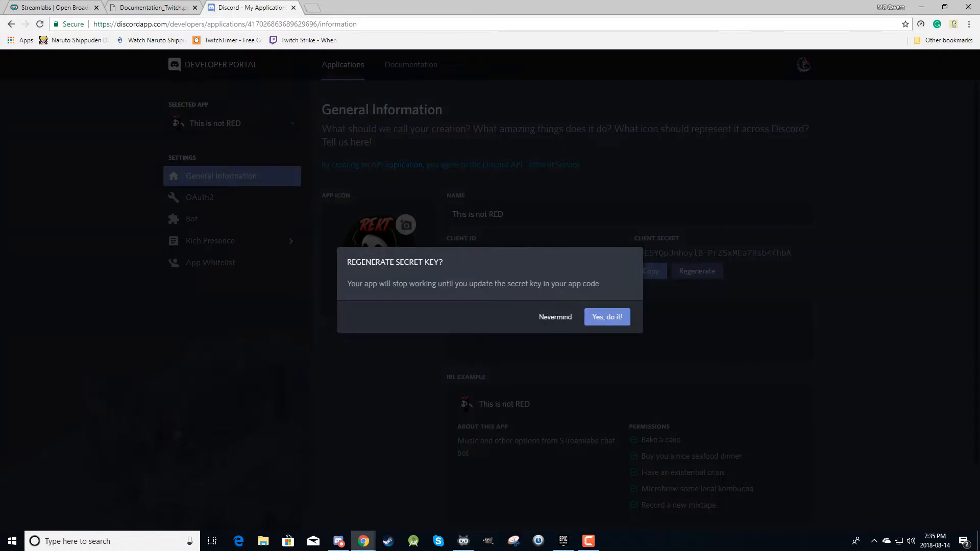
click(607, 316)
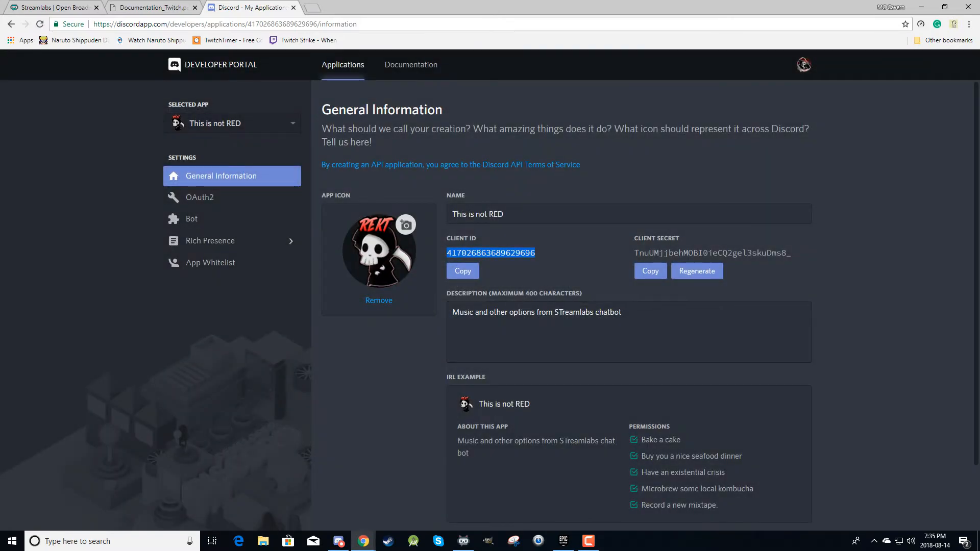
Snap Chrome to the right half of the screen and bring Streamlabs Chatbot forward
drag(408, 7, 927, 26)
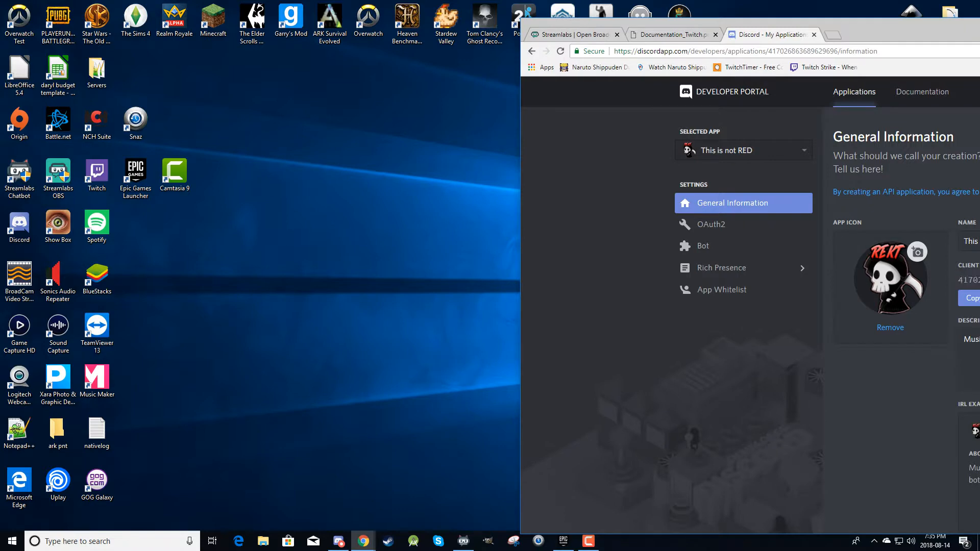
click(979, 298)
key(Escape)
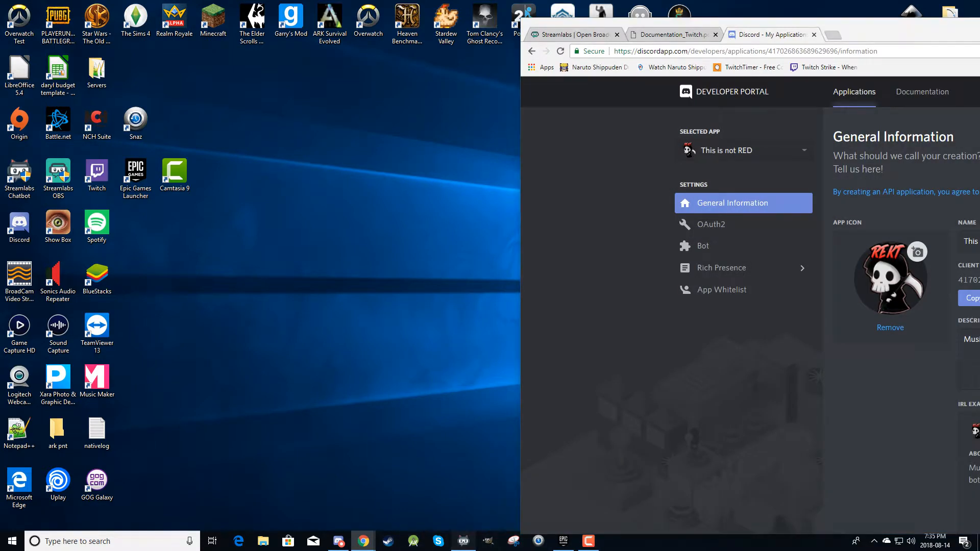
click(463, 541)
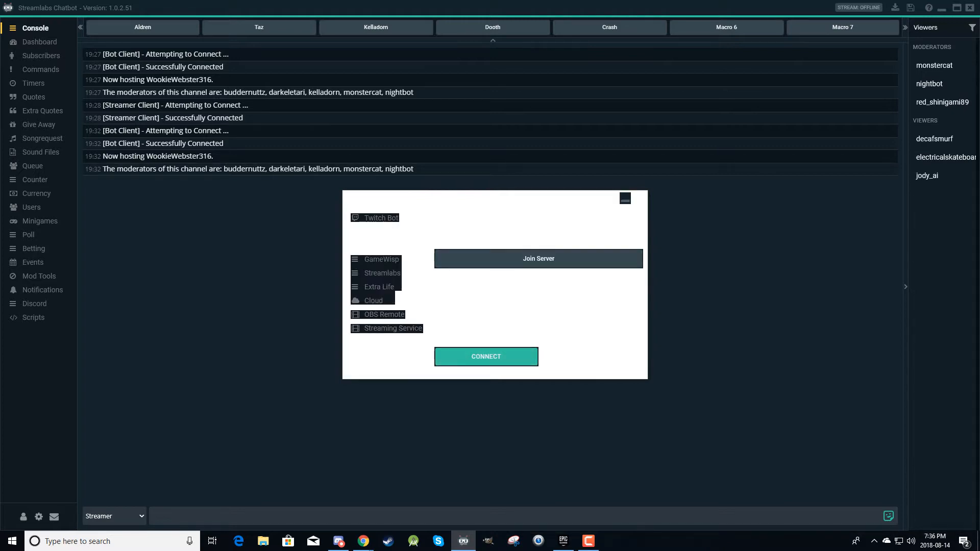
Reopen Connections and paste the app's client ID into the Discord Bot Client Id field
click(639, 198)
click(23, 517)
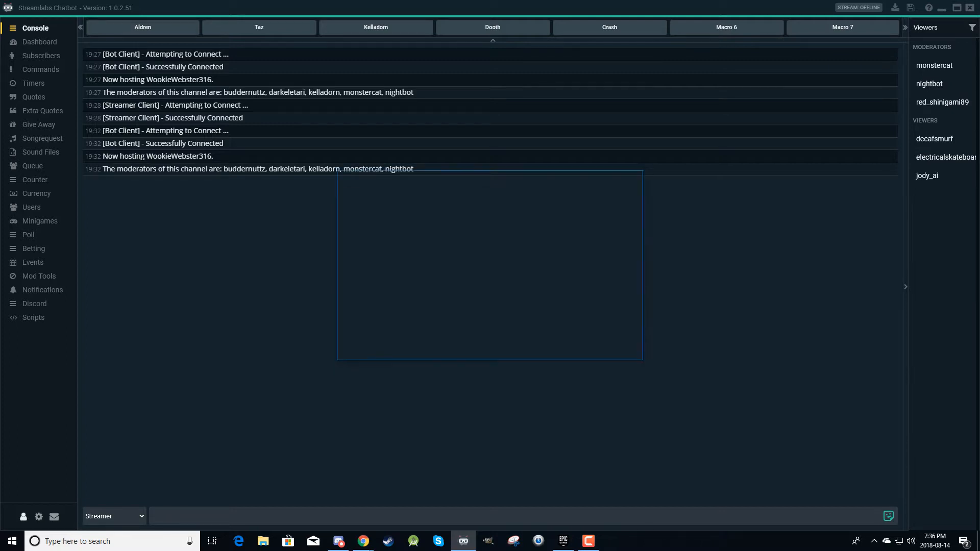
click(378, 226)
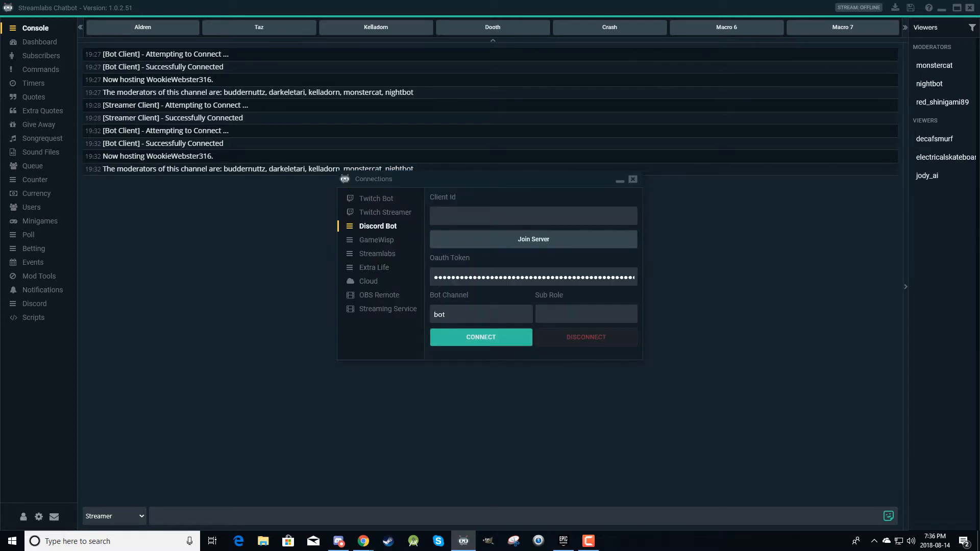
key(ctrl+v)
Replace the Oauth Token with the newly copied token and accept opening the Join Server page
key(alt+Tab)
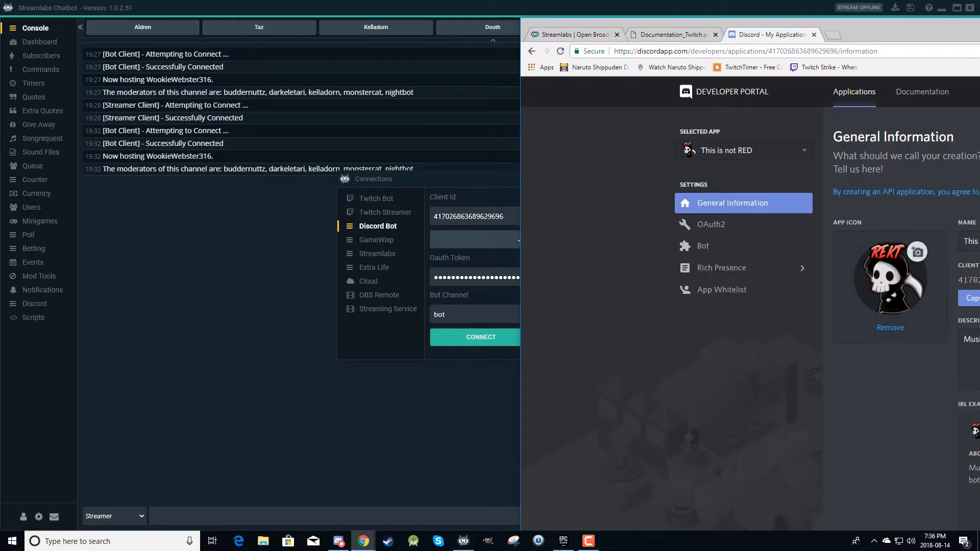
key(alt+Tab)
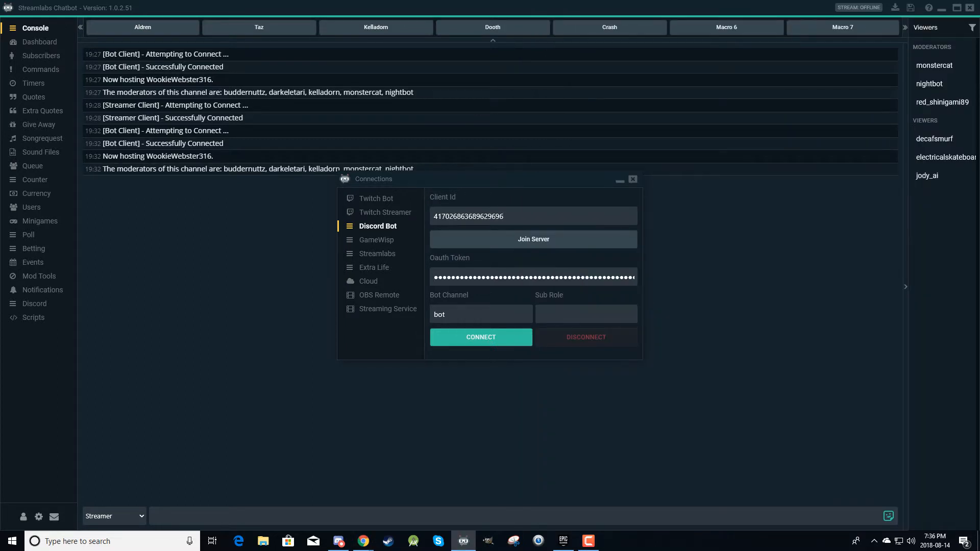
drag(438, 277, 638, 277)
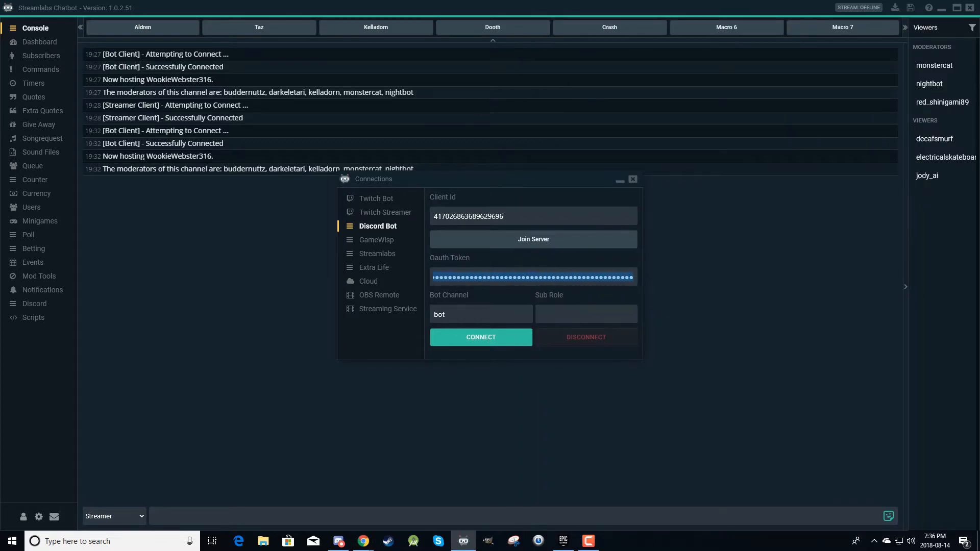
key(BackSpace)
key(BackSpace)
key(ctrl+v)
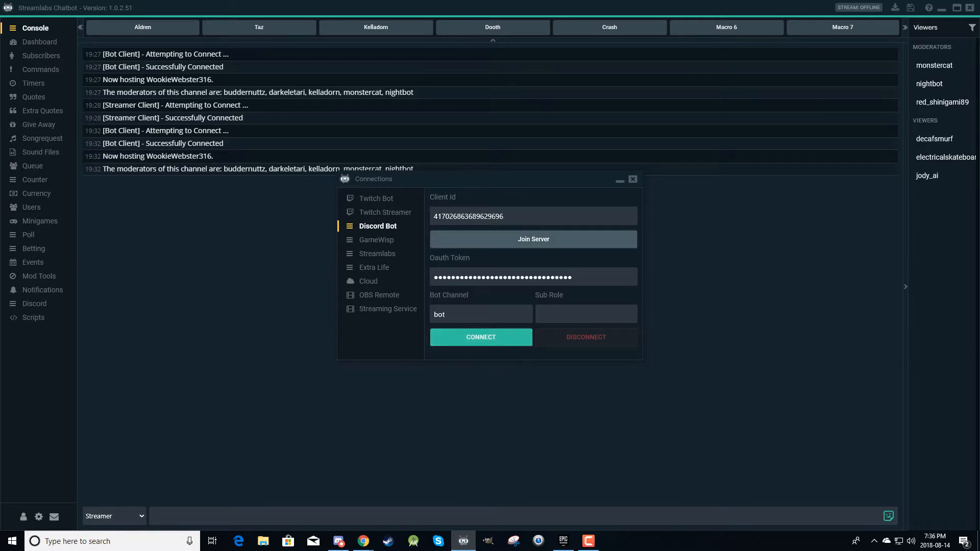
click(533, 239)
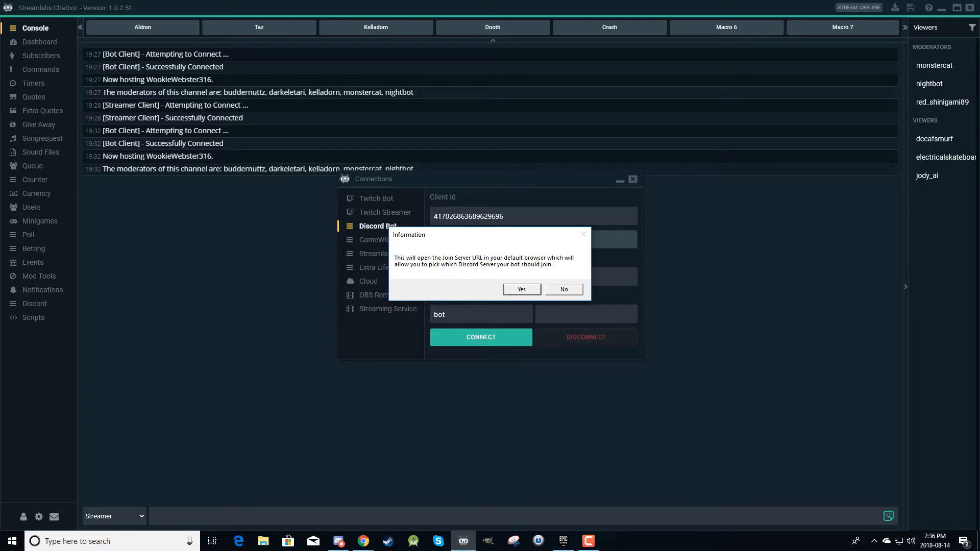
key(Return)
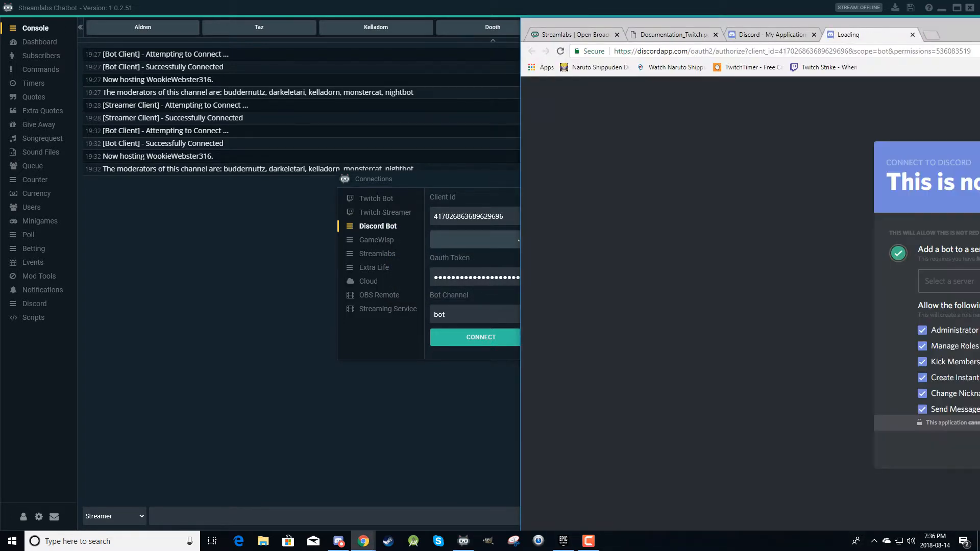
Maximize Chrome, authorize the This is not RED bot on Red's Death Cafe, and pass the robot check
drag(959, 27, 444, 0)
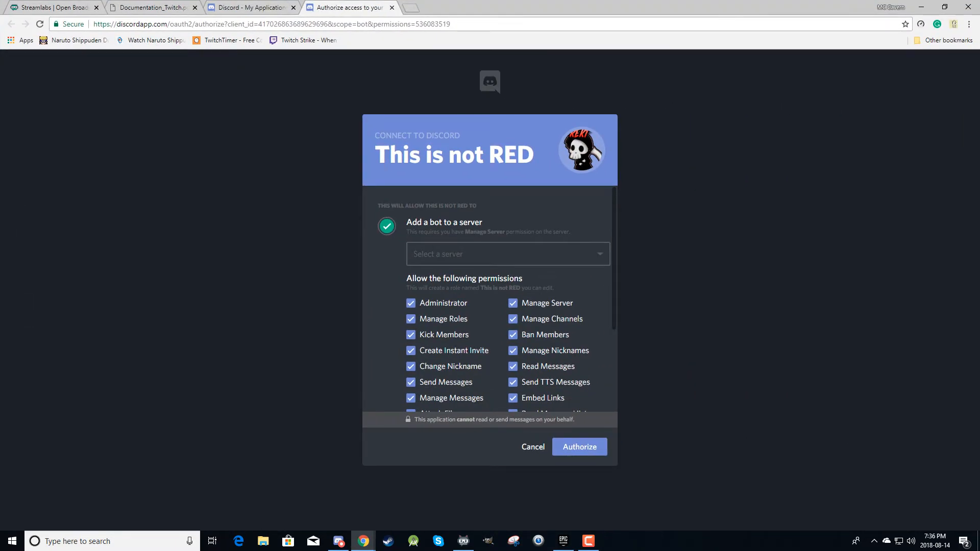
click(508, 254)
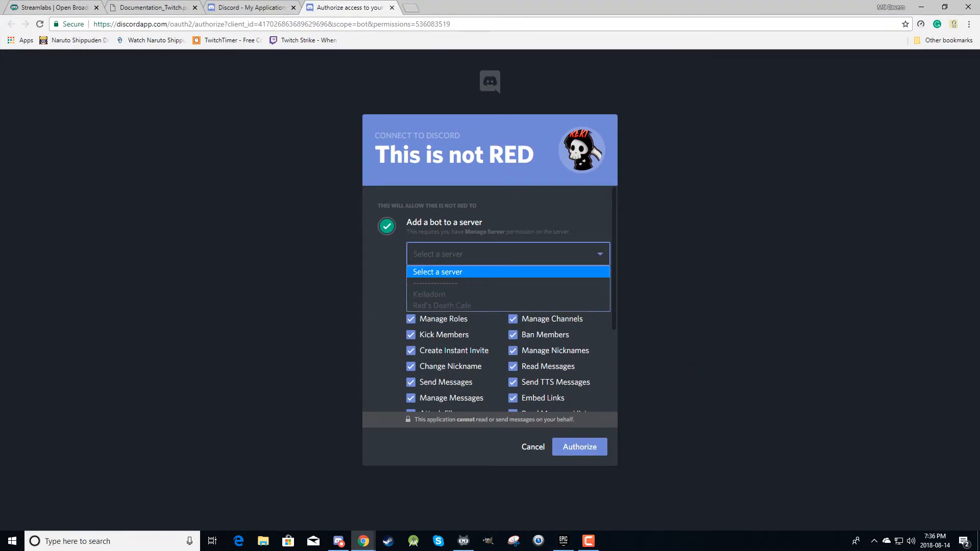
click(442, 305)
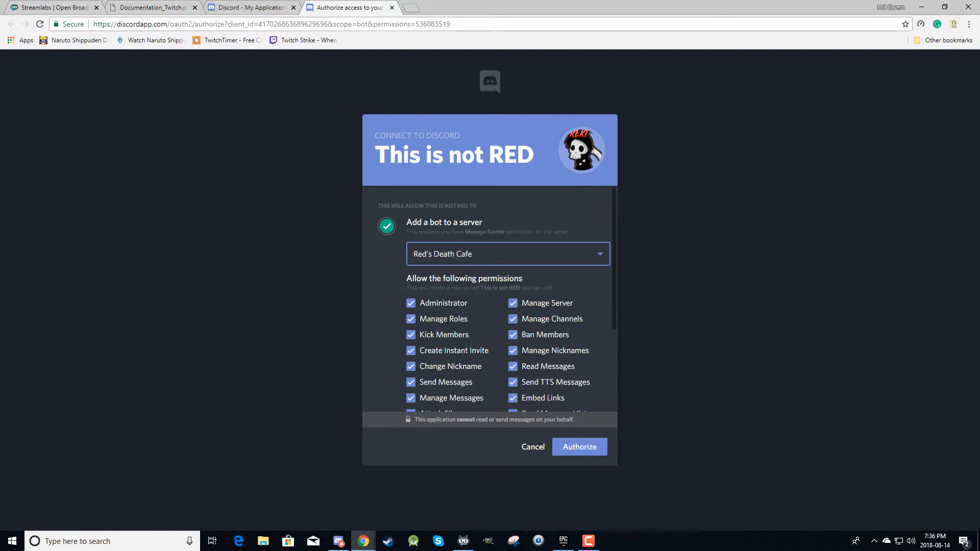
scroll(489, 301, down, 3)
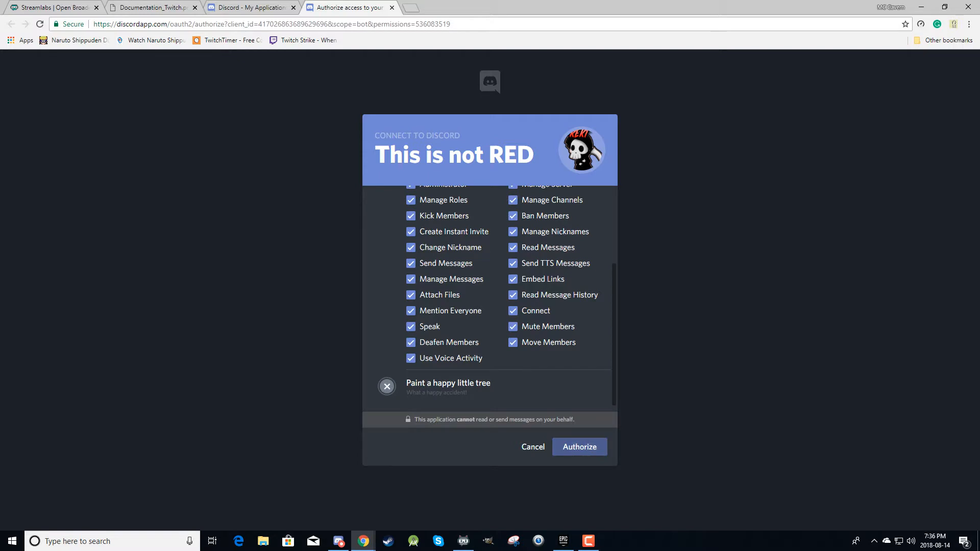
click(579, 446)
click(433, 333)
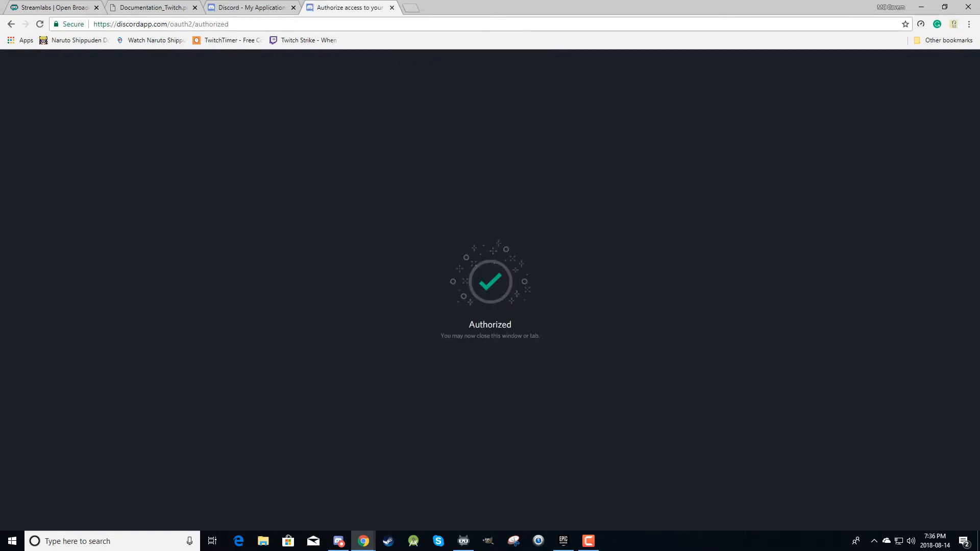
click(464, 541)
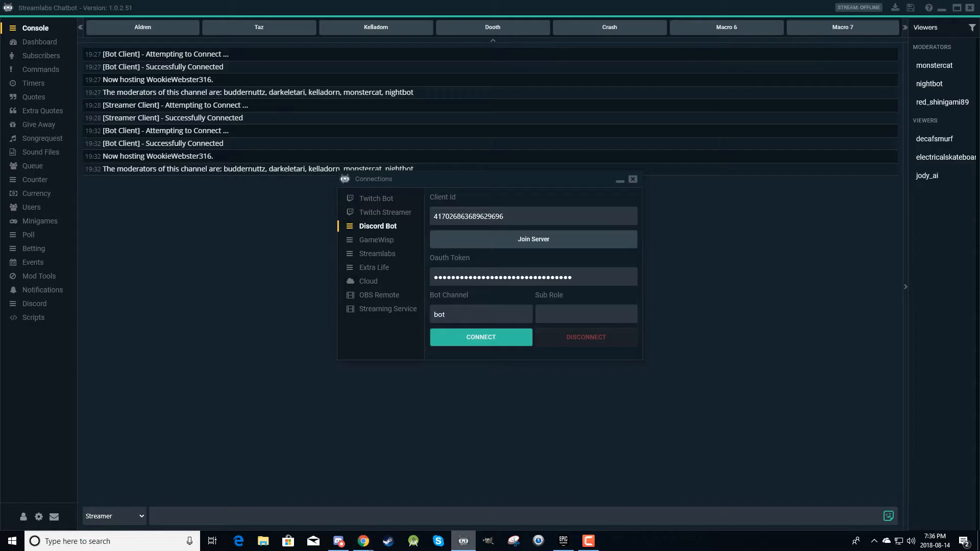
Try connecting the Discord bot twice, dismiss both token-too-short errors, then return to Chrome
click(481, 337)
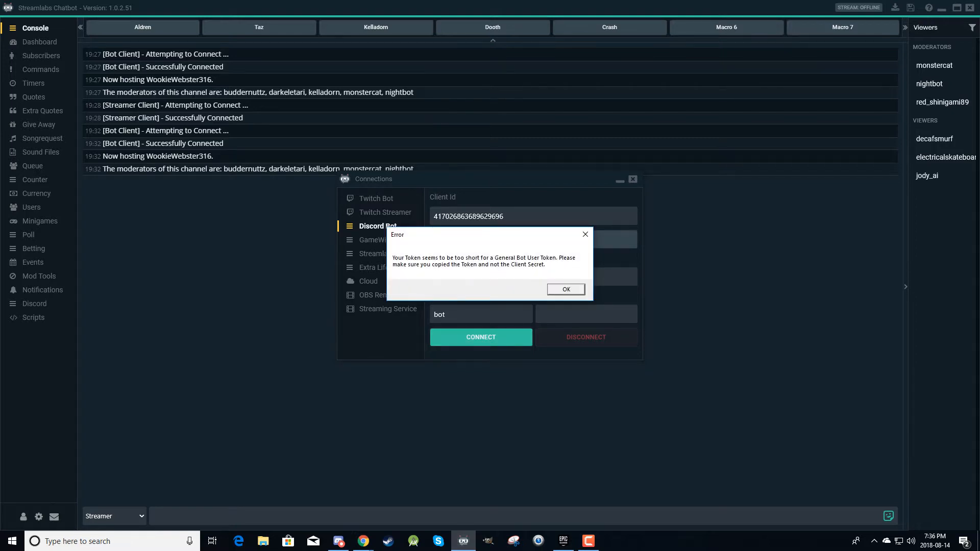
key(Return)
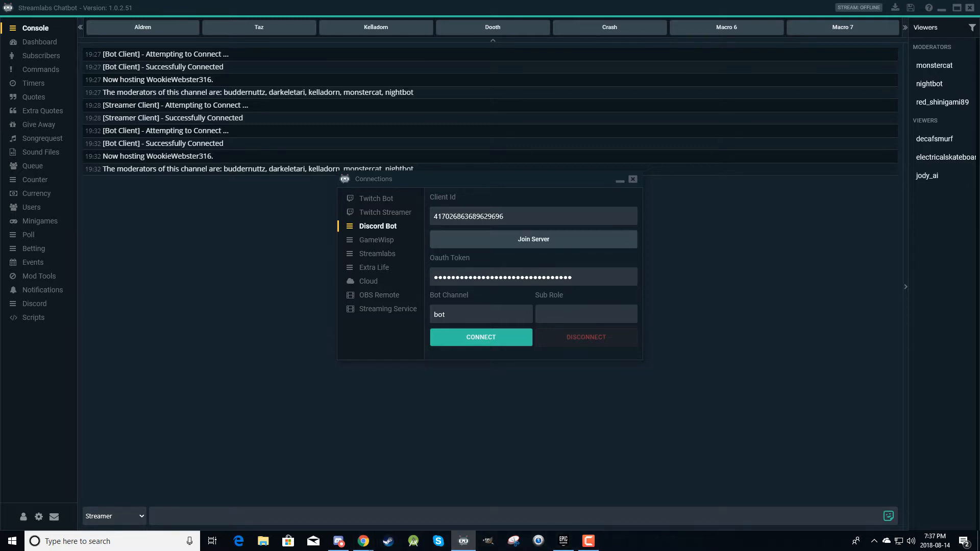
click(481, 337)
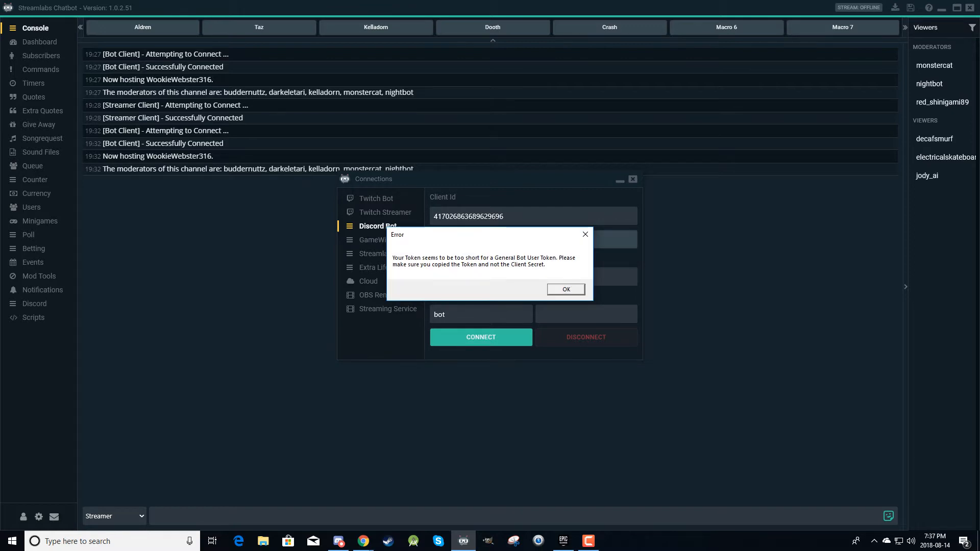
key(Return)
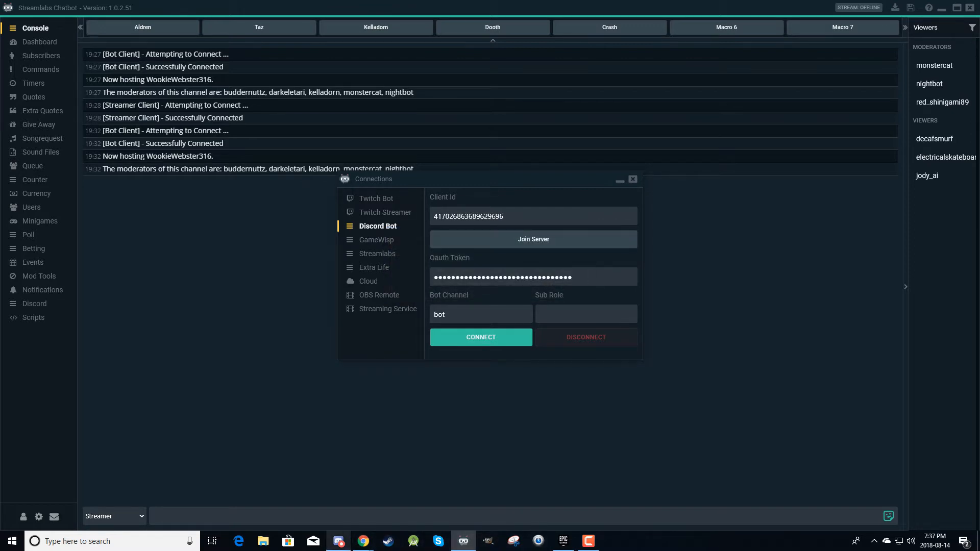
mouse_move(364, 541)
click(473, 495)
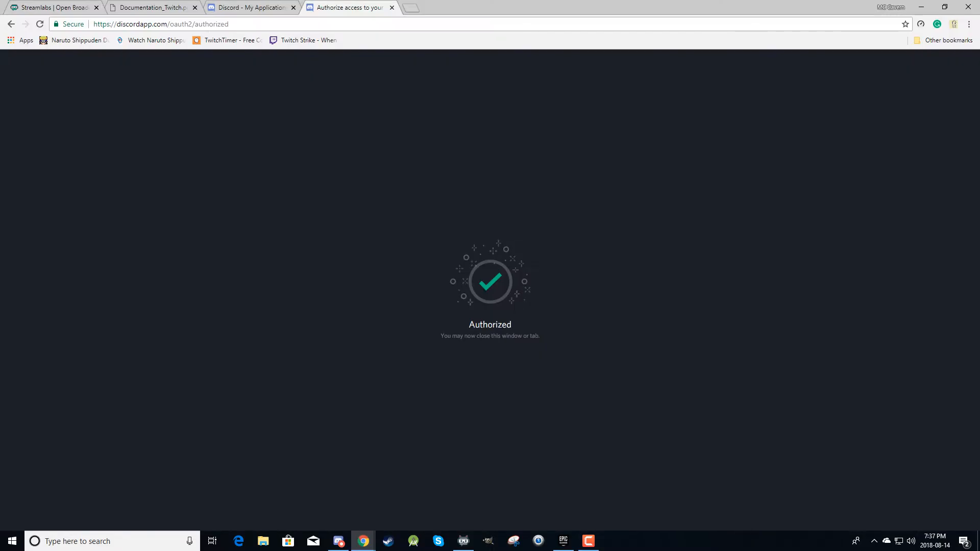
Close the Authorized tab, regenerate the This is not RED client secret, and copy it
click(393, 7)
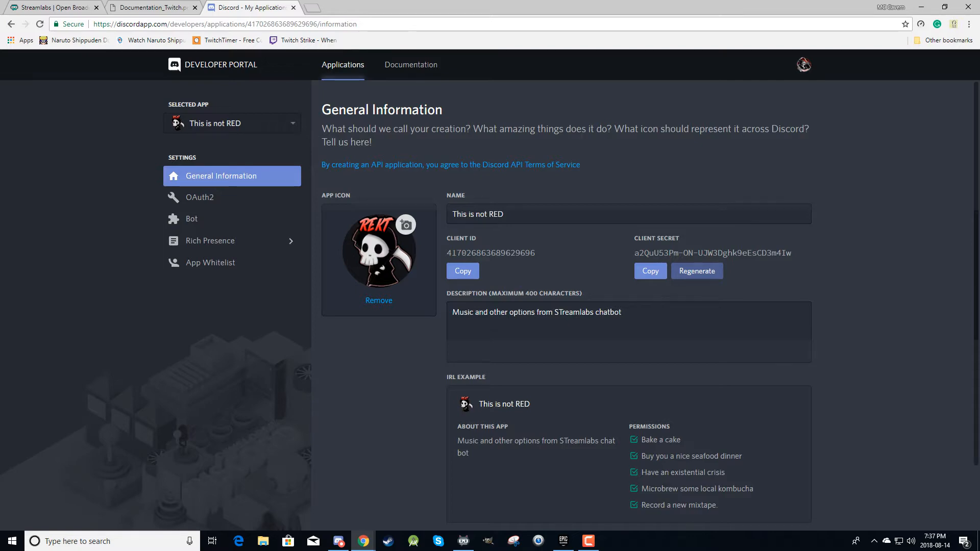
click(697, 271)
click(605, 317)
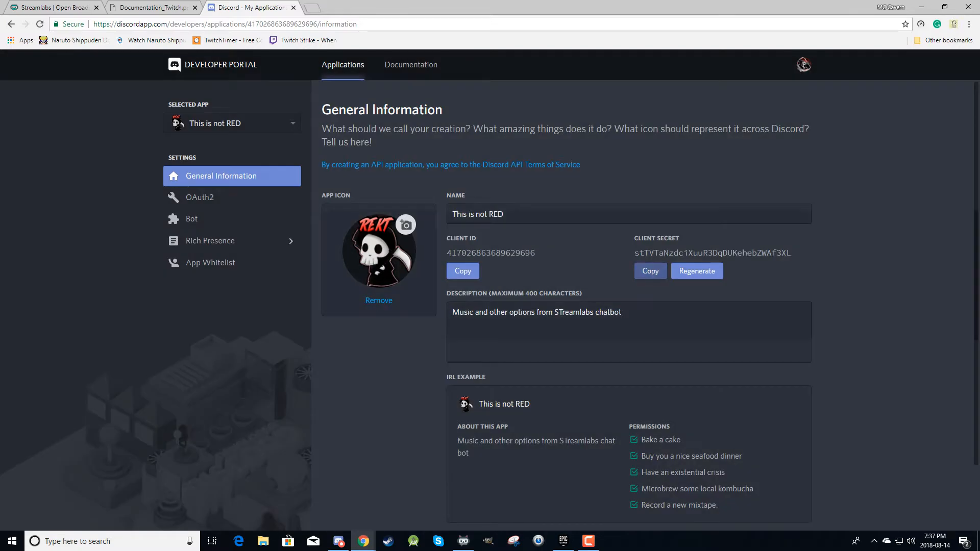
click(650, 272)
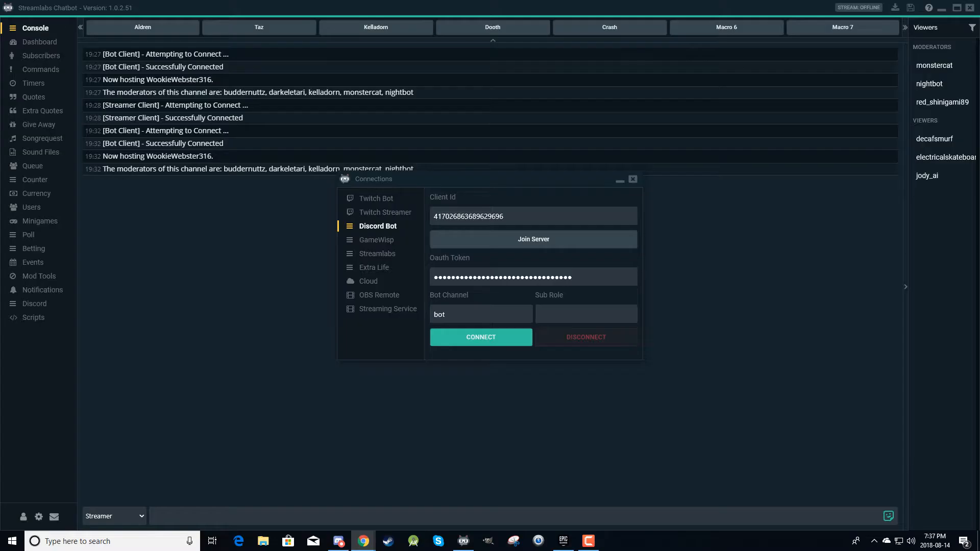
Paste the secret as Oauth Token, connect, dismiss the too-short error, and accept the join-server link
key(alt+Tab)
key(ctrl+a)
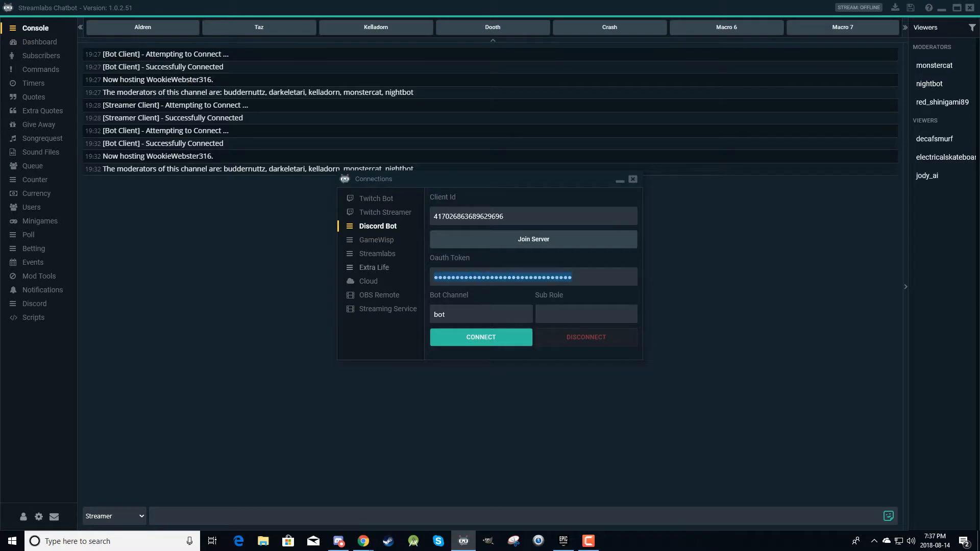
key(ctrl+v)
click(481, 337)
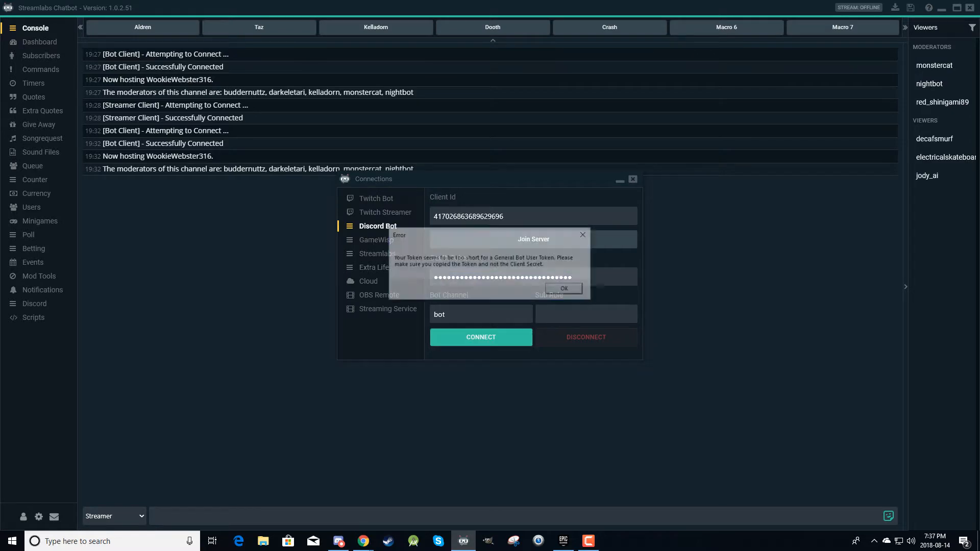
key(Return)
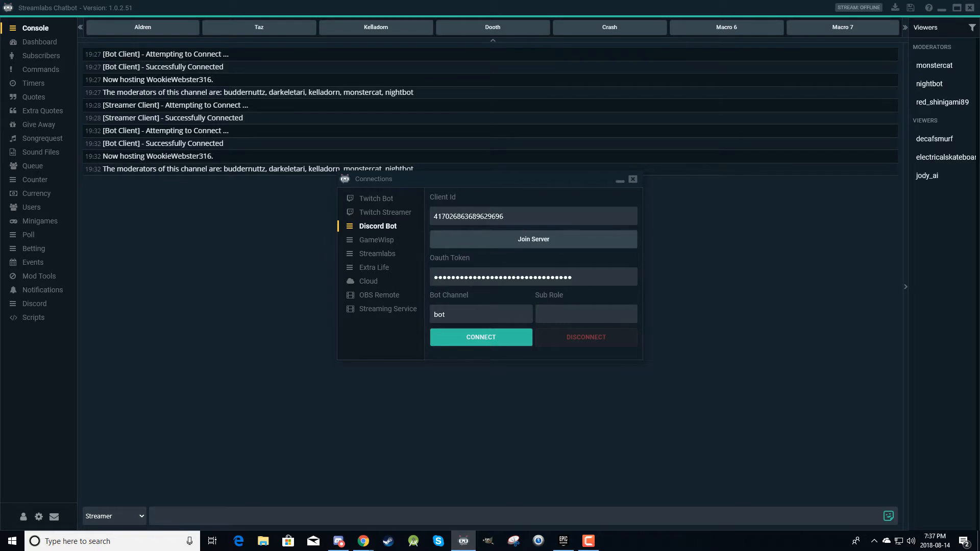
click(534, 240)
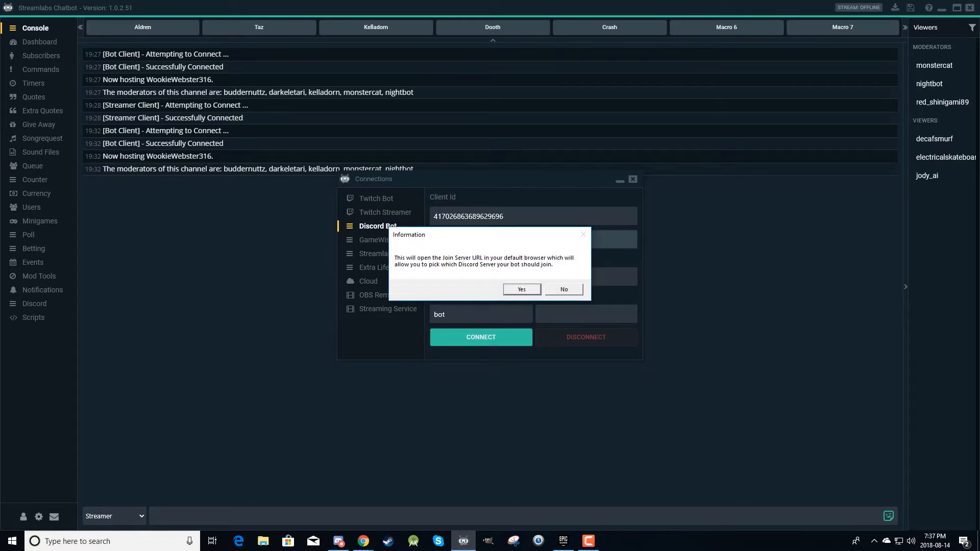
click(520, 288)
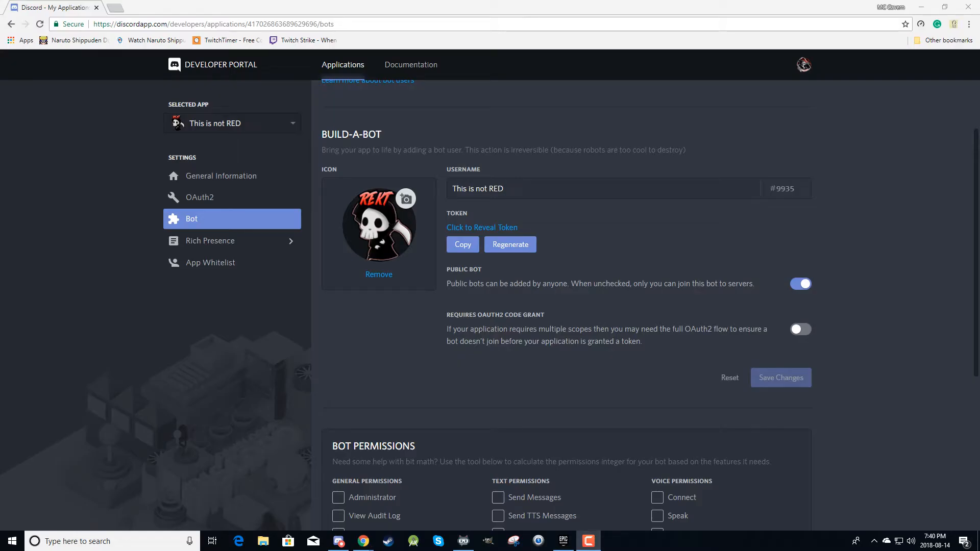
Copy the This is not RED bot token from the Bot page and switch back to Streamlabs Chatbot
scroll(648, 307, up, 2)
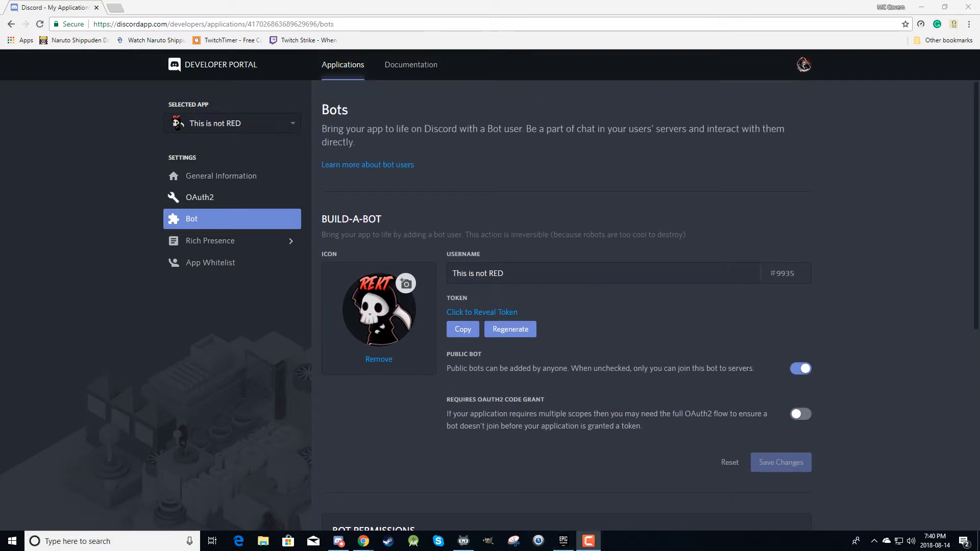
click(221, 175)
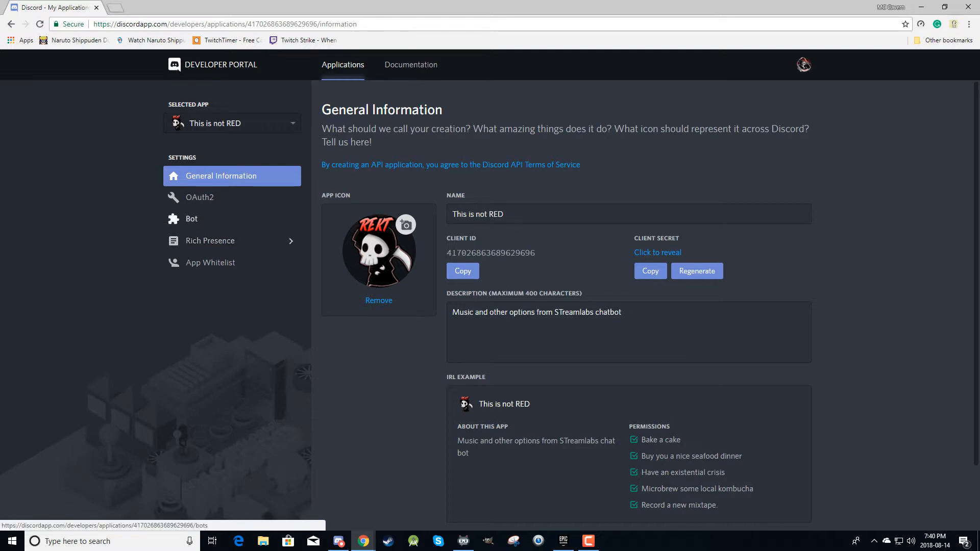
click(192, 218)
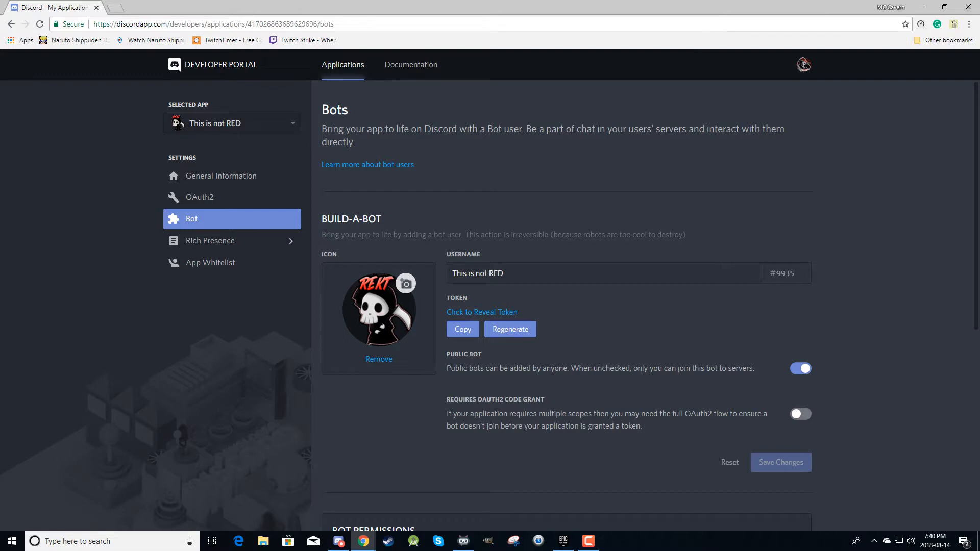
click(463, 329)
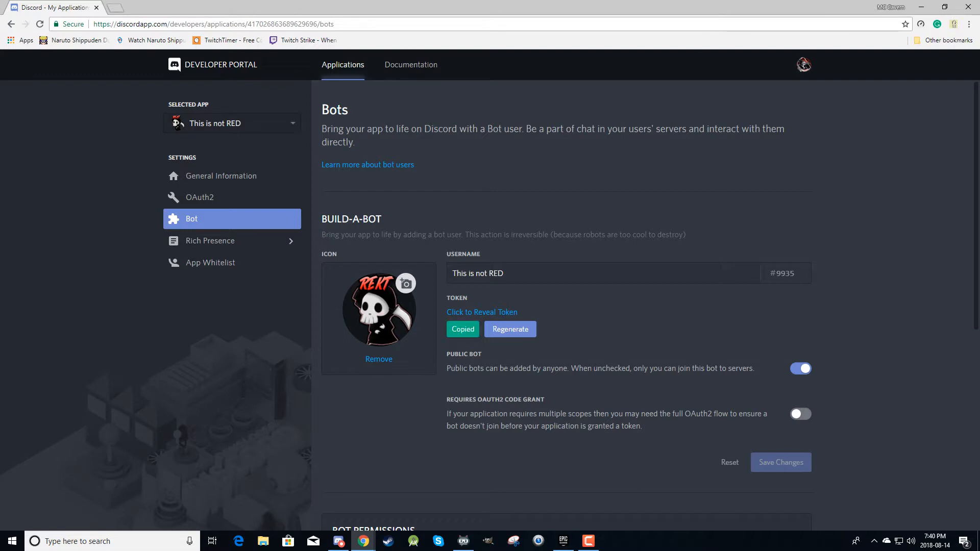
key(alt+Tab)
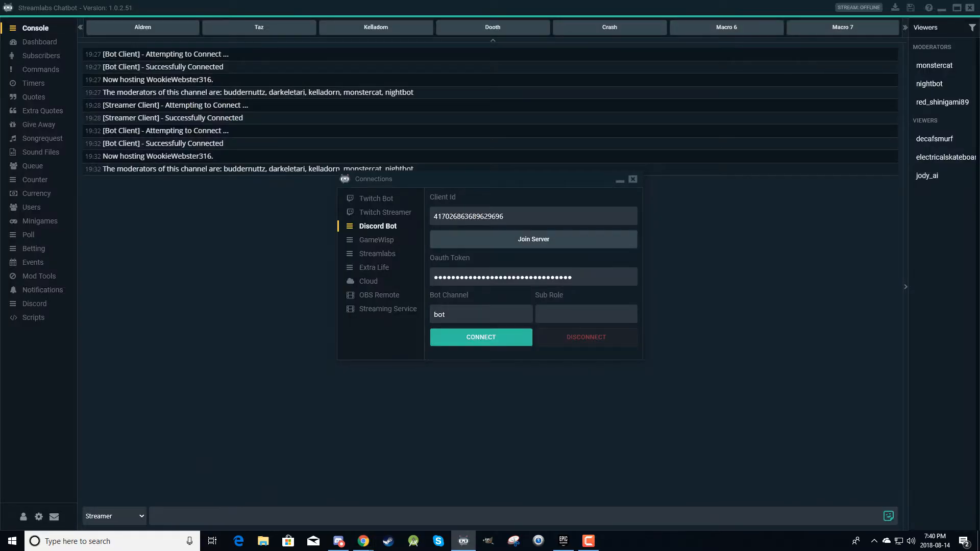
Paste the bot token into Oauth Token, connect the Discord bot, and view GameWisp settings
key(ctrl+a)
key(ctrl+v)
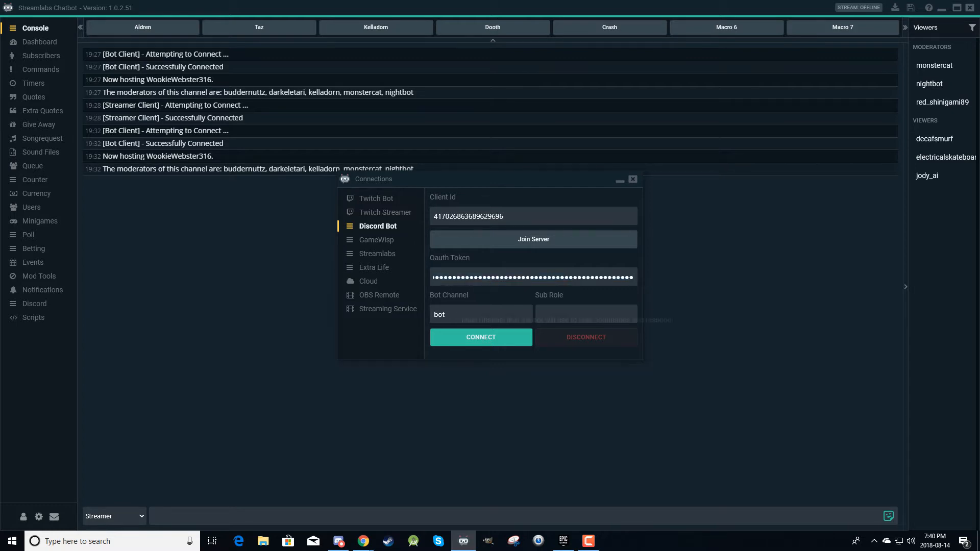
click(481, 337)
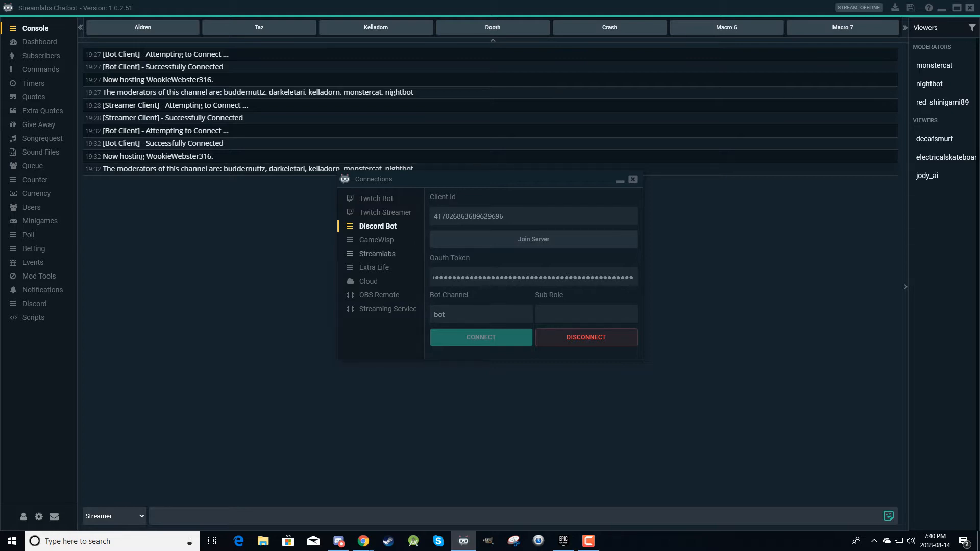
click(376, 240)
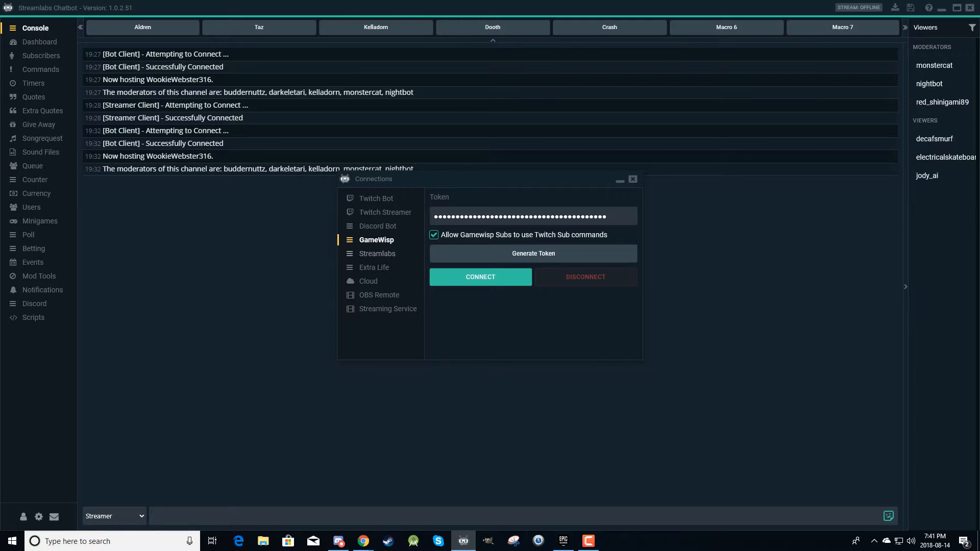
Leave GameWisp and switch to the Streamlabs connection settings, with their token and CAD currency
click(378, 253)
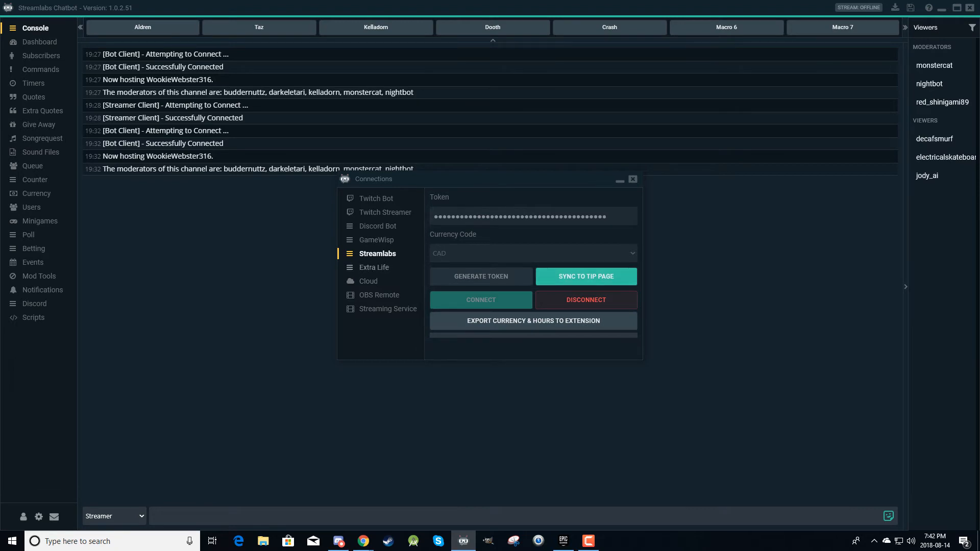
Switch to the Extra Life connection settings to see the participant and team ID fields
click(375, 267)
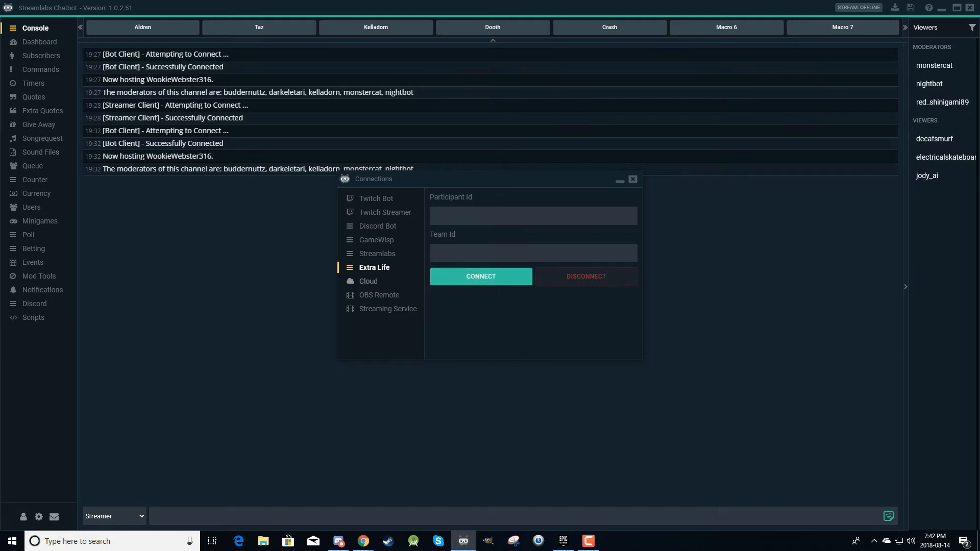
Switch to the Cloud backup settings, which have no folder set and automatic backup off
click(369, 281)
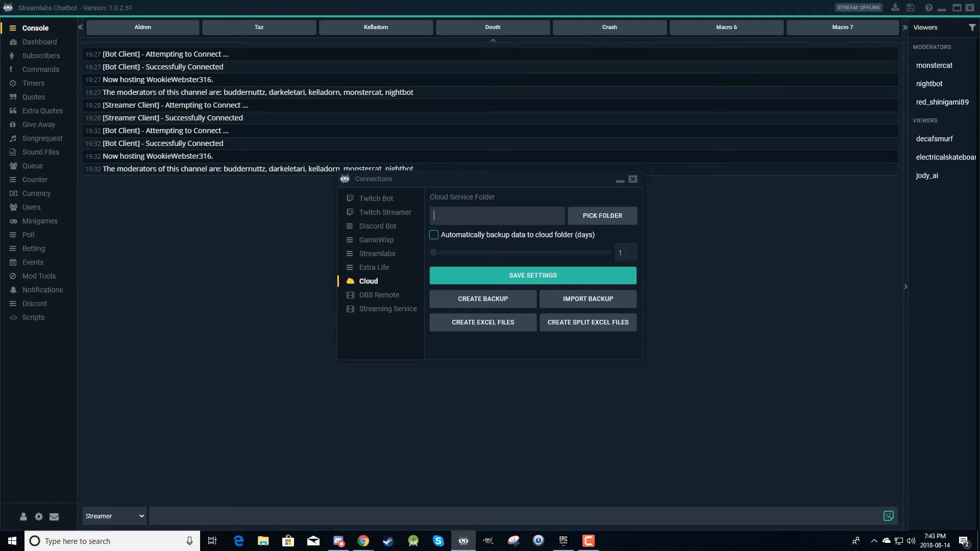
Enable automatic cloud-folder backups at a 1-day interval, then view OBS Remote (127.0.0.1, port 4444)
click(434, 235)
drag(434, 253, 608, 253)
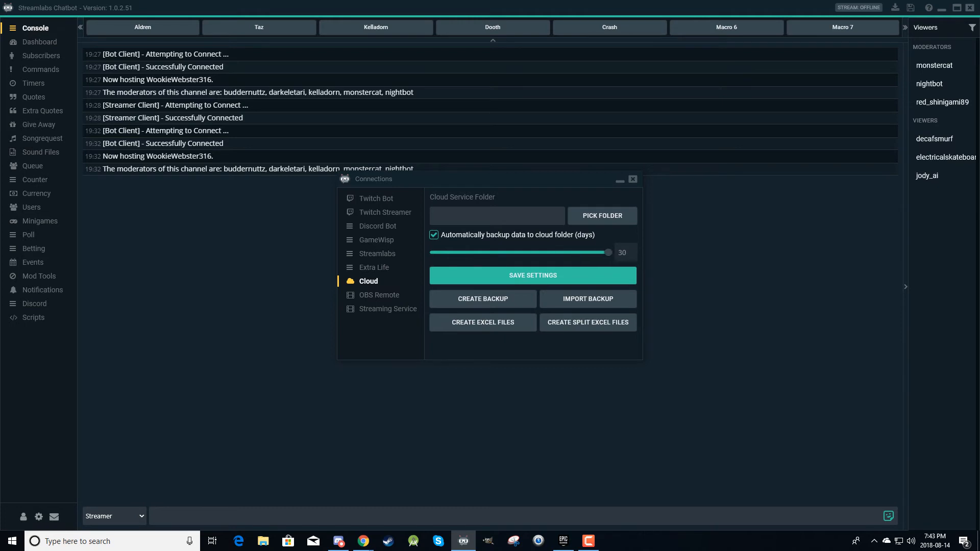
drag(608, 252, 434, 252)
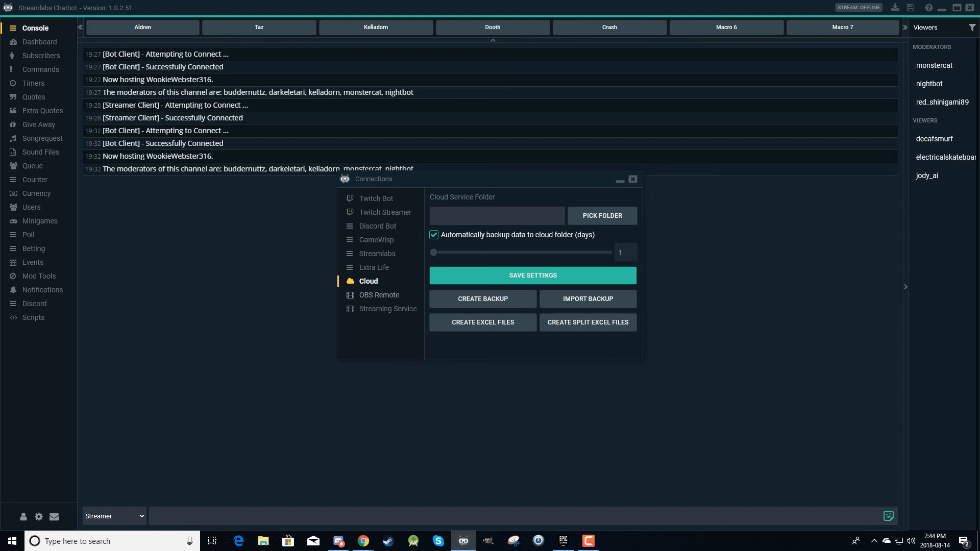
click(380, 295)
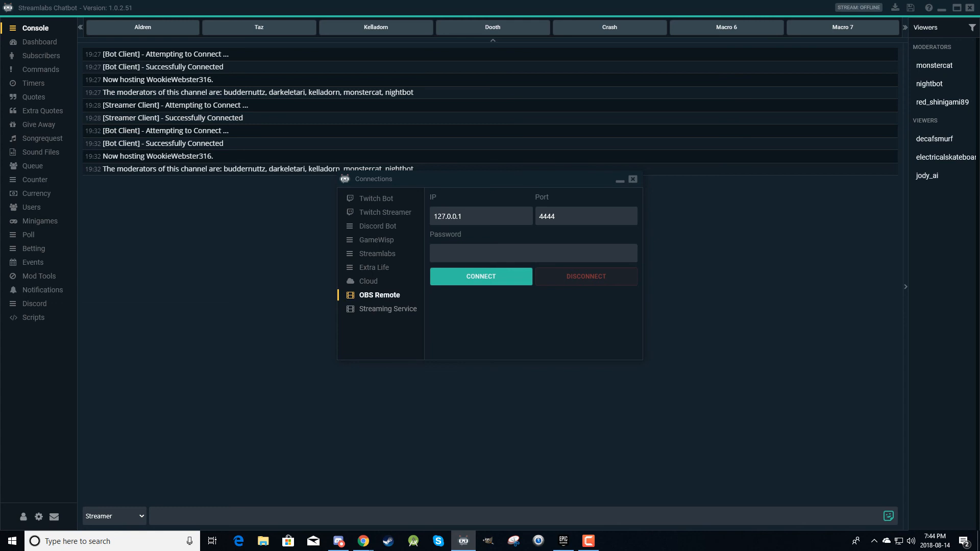
Go to the Streaming Service settings and keep Twitch selected as the service
click(388, 309)
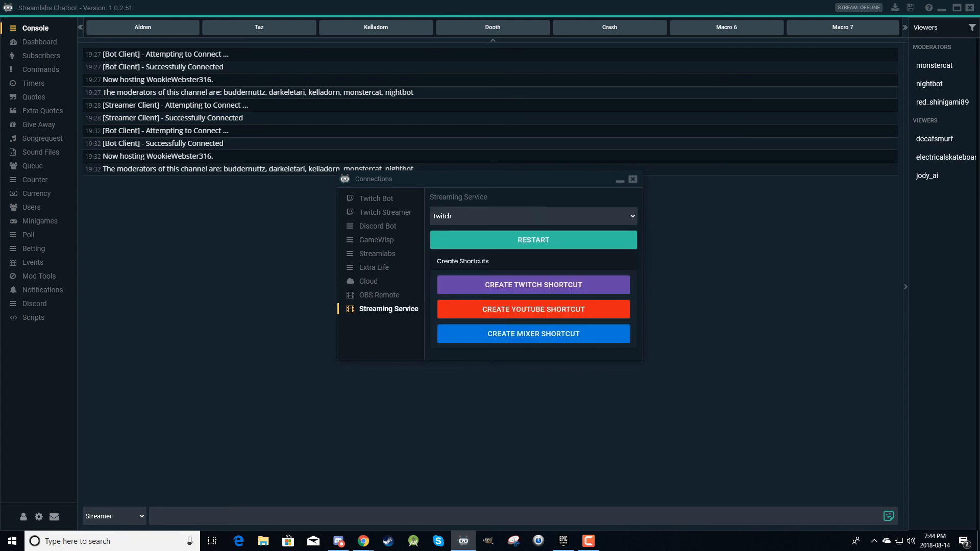
click(533, 216)
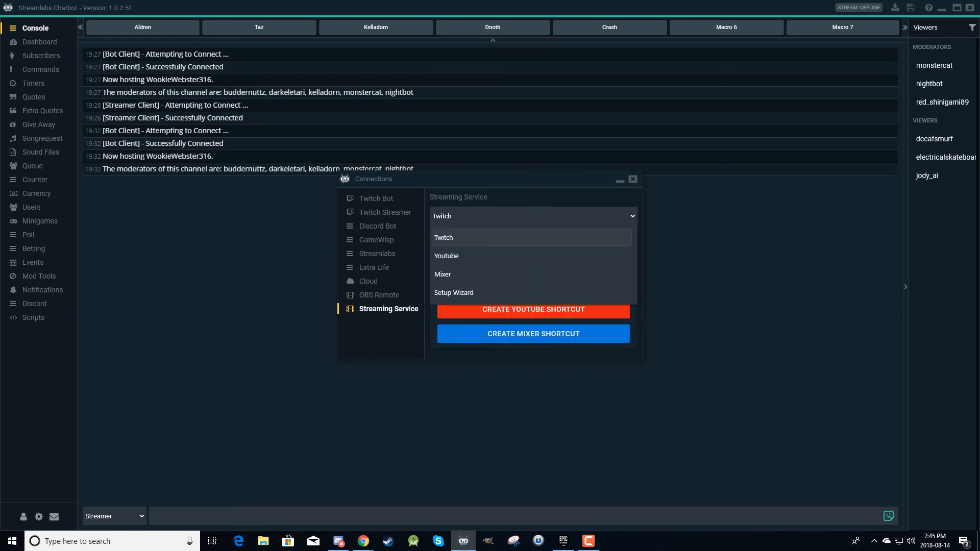
click(532, 237)
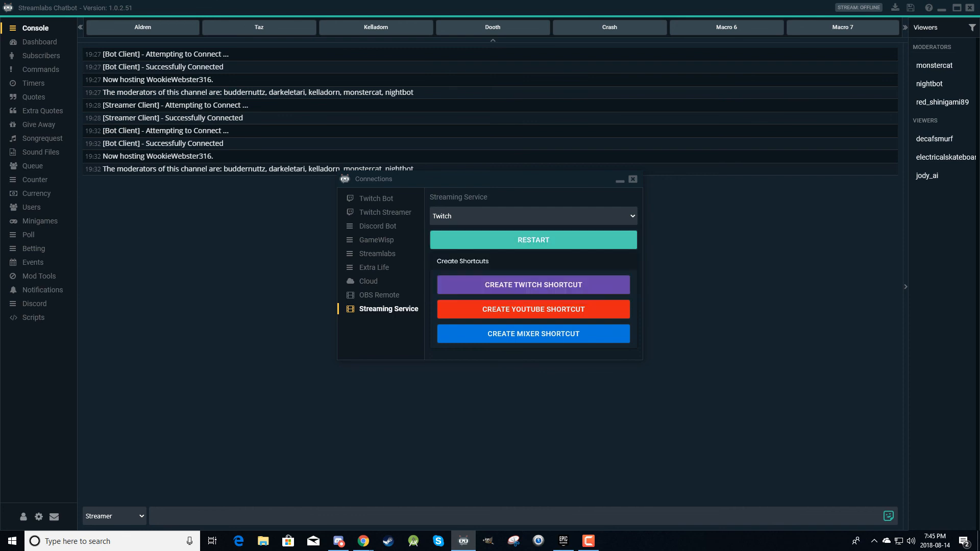